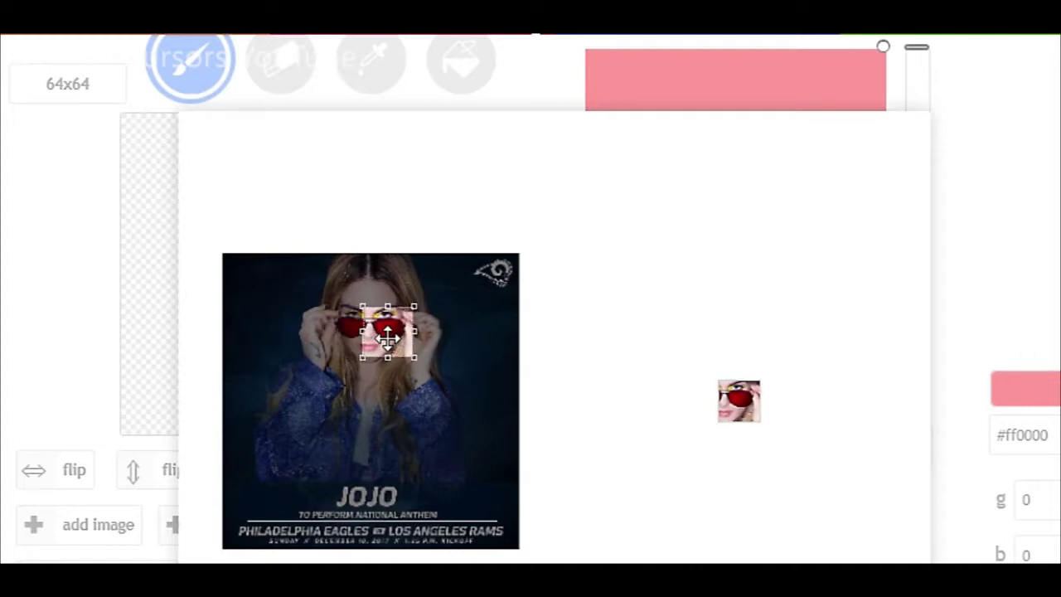
- Insert the cropped face area with the sunglasses and repaint the eyebrow in sampled dark grays, including #544e51 and #413c3f
click(883, 569)
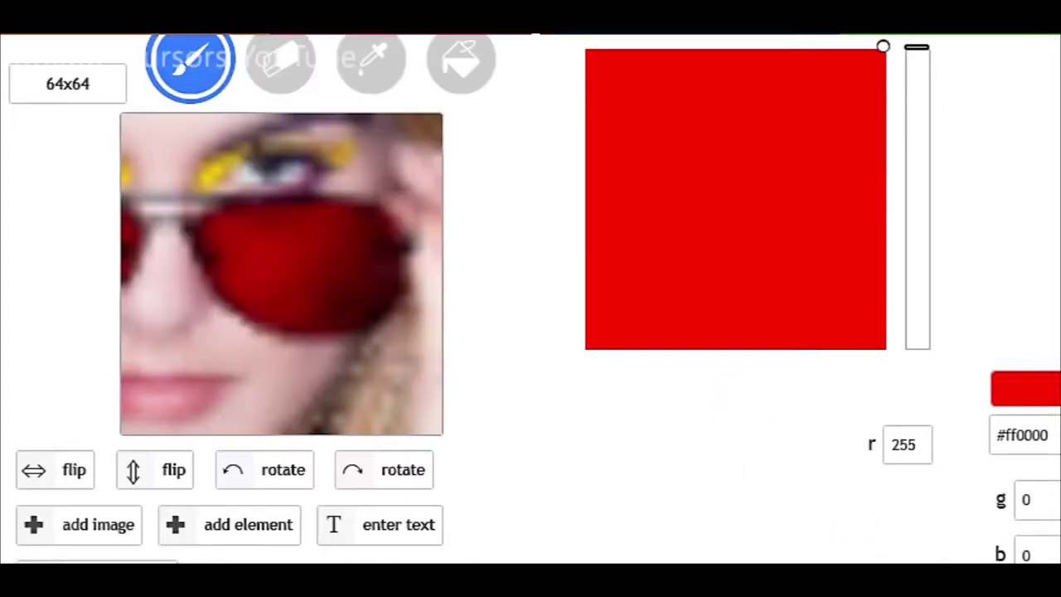
click(388, 85)
click(259, 158)
mouse_move(291, 118)
mouse_down()
mouse_move(337, 167)
mouse_move(351, 118)
mouse_up()
click(600, 232)
click(601, 247)
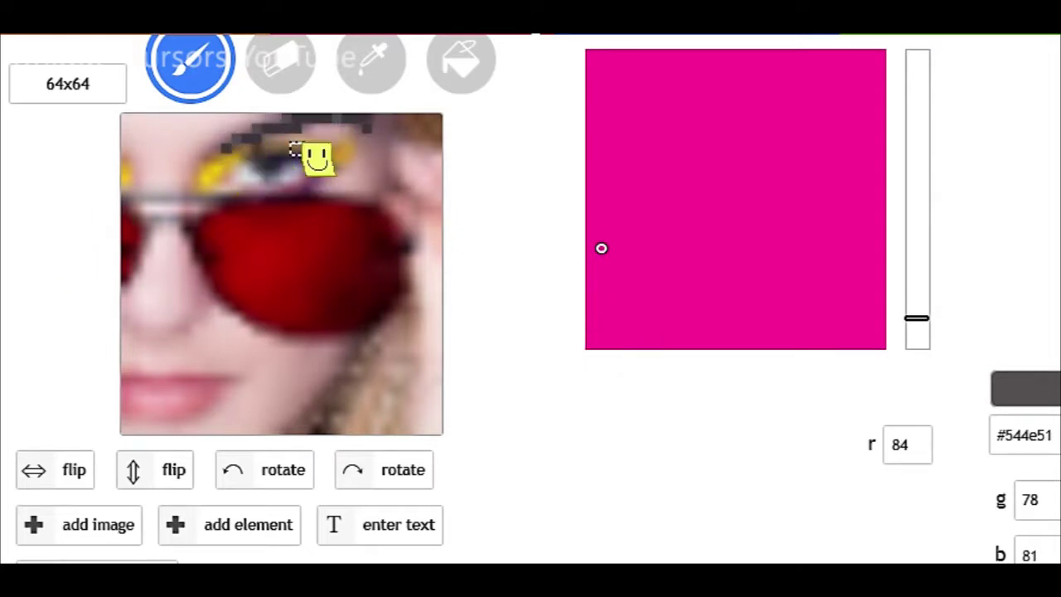
click(606, 268)
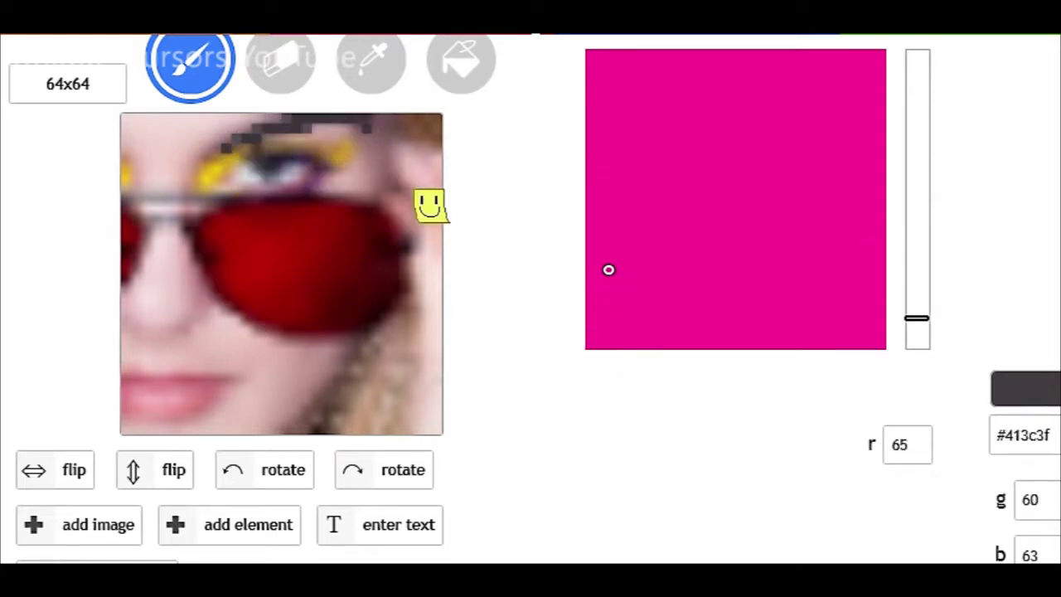
- Paint the skin highlight under the outer eyebrow with sampled skin tones, including #d4b1ae and grayish #978786
click(371, 60)
click(331, 127)
drag(623, 160, 618, 134)
key(b)
drag(317, 128, 356, 128)
click(916, 53)
drag(629, 136, 644, 92)
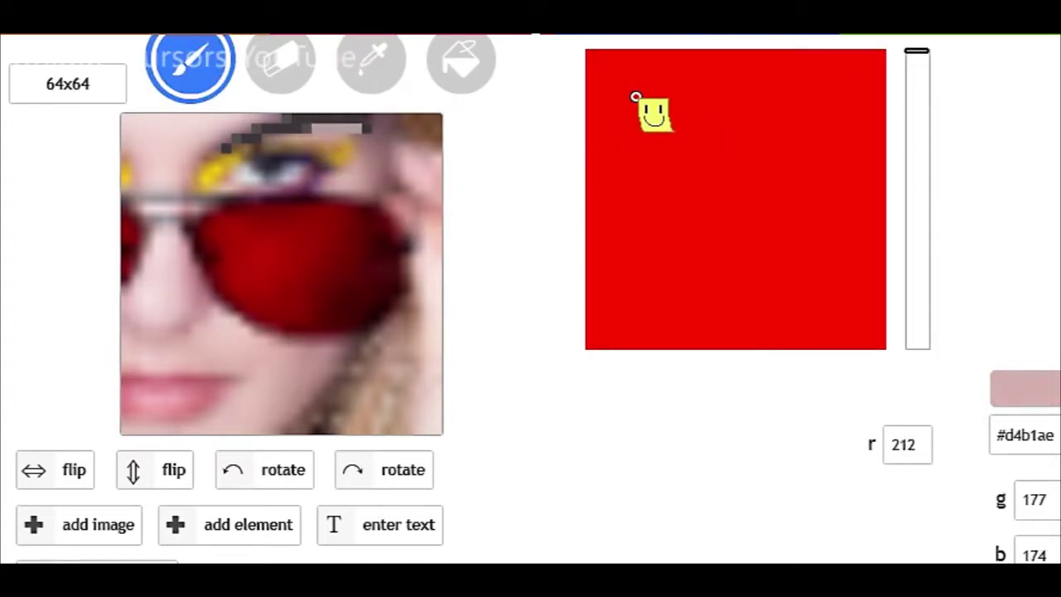
drag(632, 103, 618, 169)
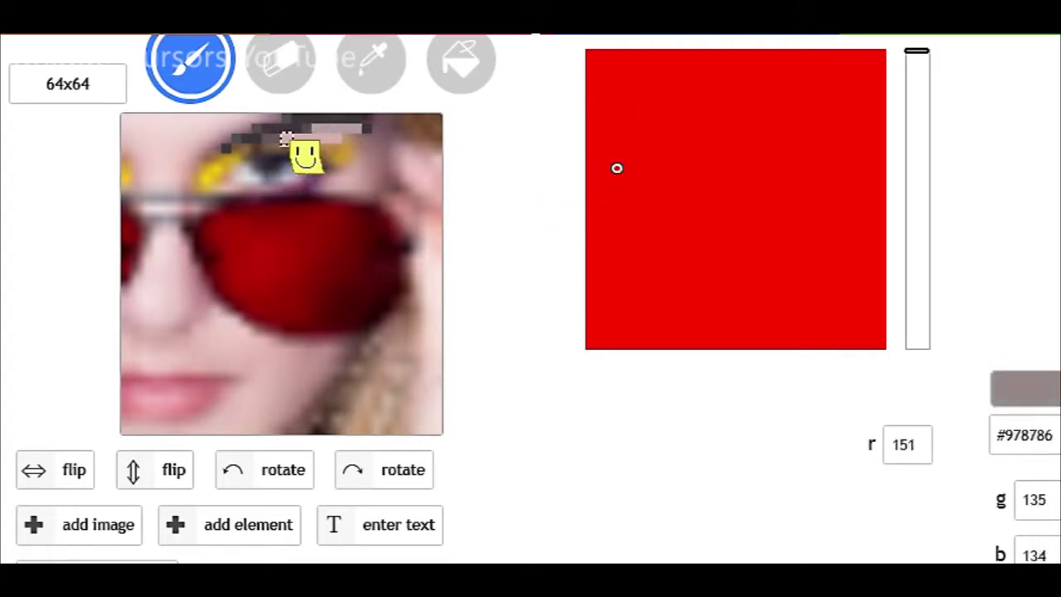
- Draw the upper lash line in near-black #070707 and extend its outer corner, picking dark gray #404040 for softening
drag(585, 237, 582, 341)
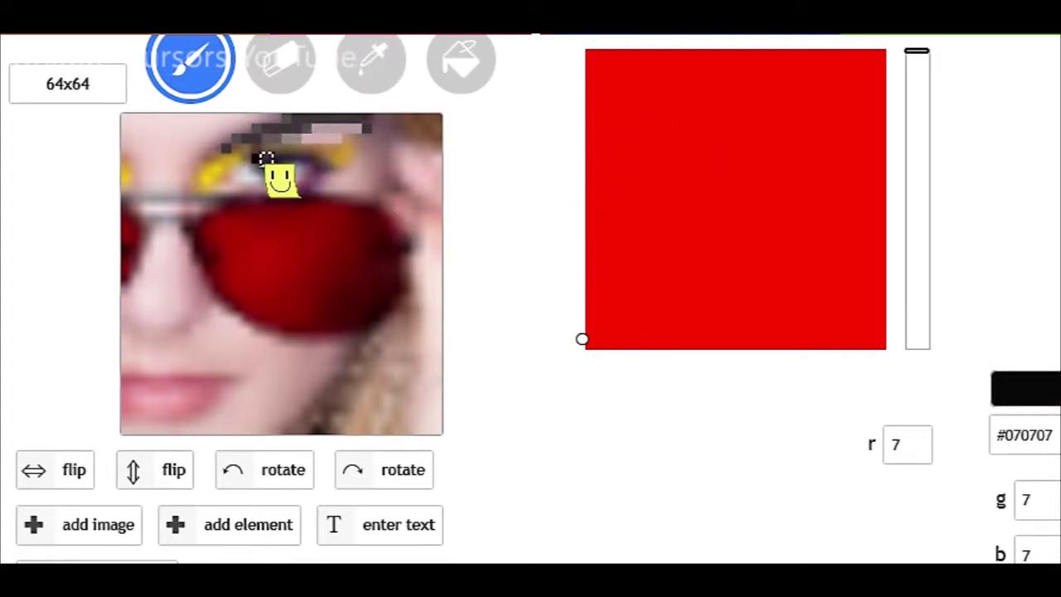
mouse_move(585, 336)
mouse_down()
mouse_move(642, 203)
mouse_move(580, 349)
mouse_up()
drag(317, 168, 337, 169)
click(586, 272)
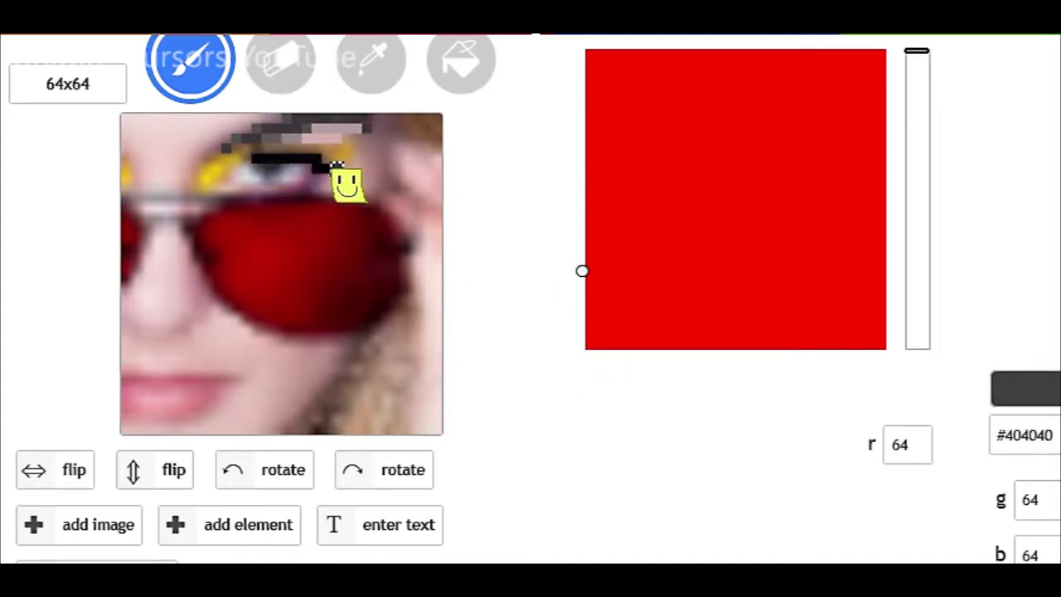
- Sample the yellow eyeshadow and retouch the outer corner of the eye with yellow tones, including olive #93883a
click(377, 93)
click(347, 157)
drag(700, 101, 778, 97)
drag(919, 80, 918, 90)
click(355, 168)
click(333, 164)
mouse_move(854, 88)
mouse_down()
mouse_move(785, 167)
mouse_move(763, 172)
mouse_up()
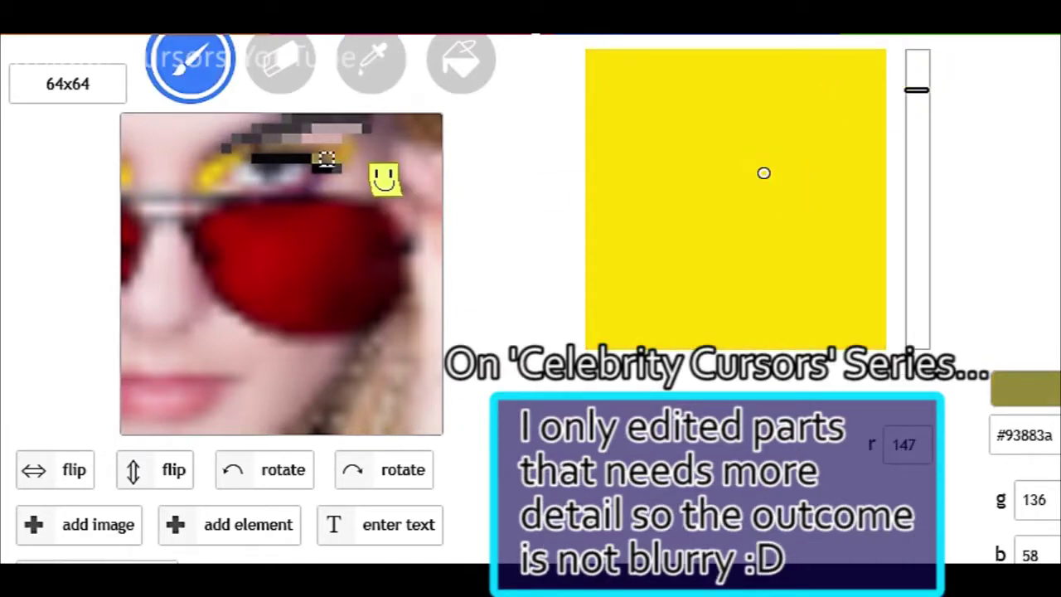
- Repaint the pupil in dark brown and the eye white in grays, including #c6c6c6 and #8a8a8a
drag(918, 90, 918, 50)
drag(614, 307, 711, 305)
drag(592, 208, 597, 207)
click(583, 114)
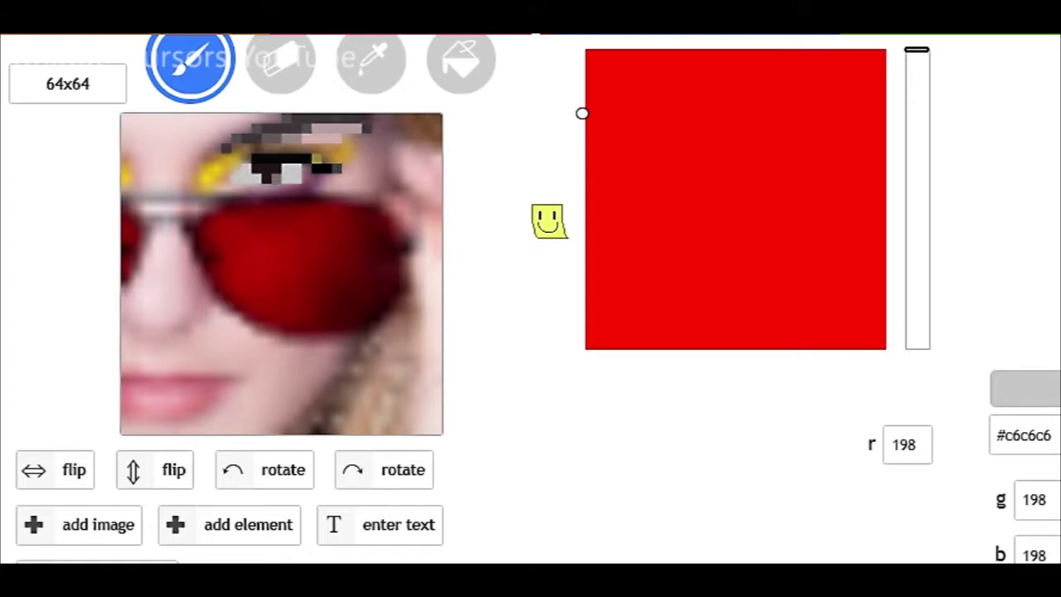
drag(592, 207, 583, 183)
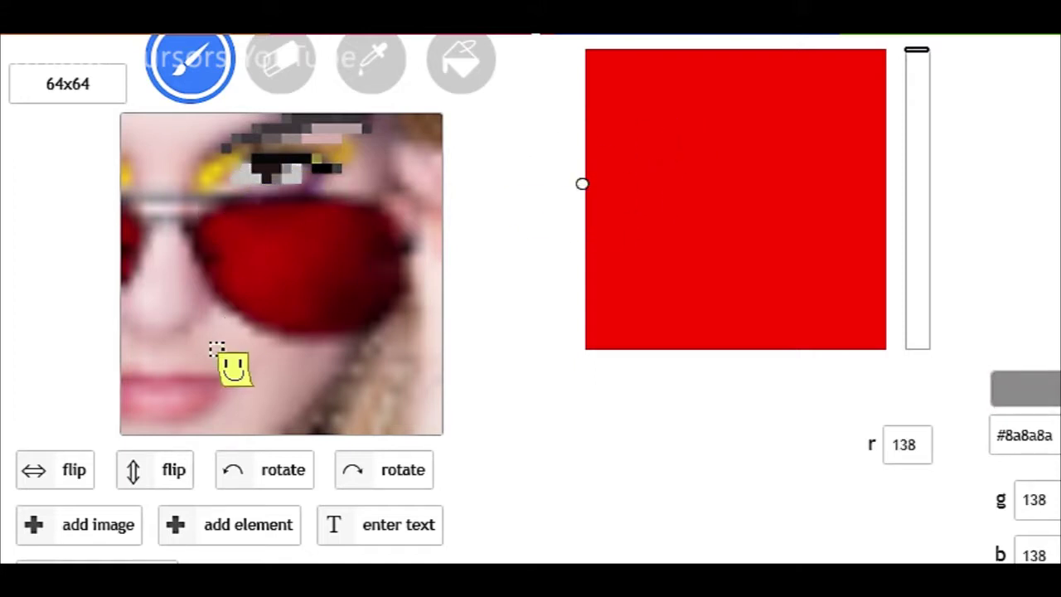
- Repaint the eyeshadow above the eye with sampled yellow #e9be14 and the darker shades #ac9023 and #786b37
click(373, 60)
click(214, 170)
click(189, 67)
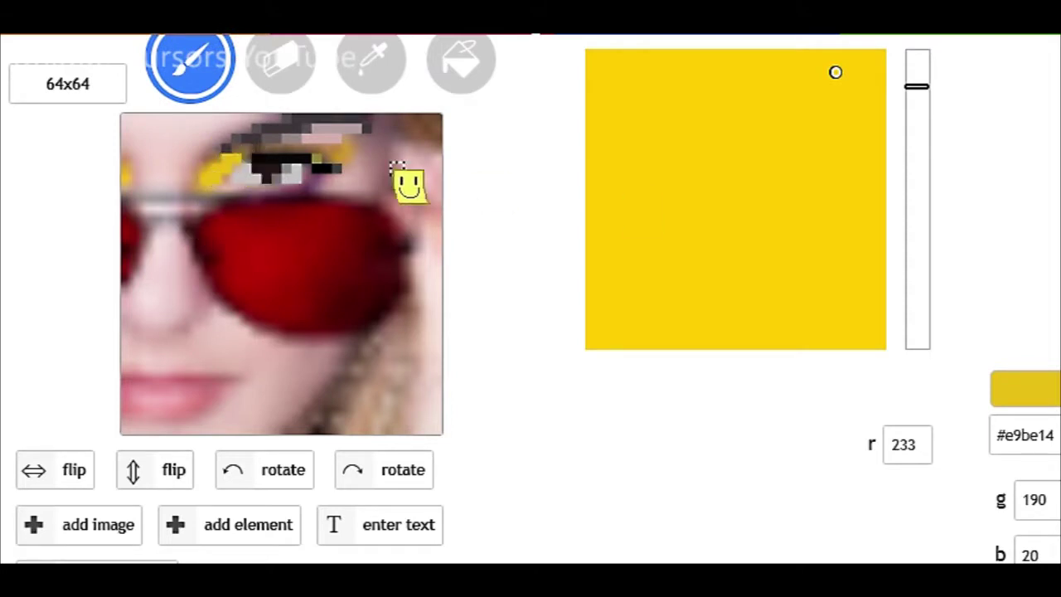
click(780, 144)
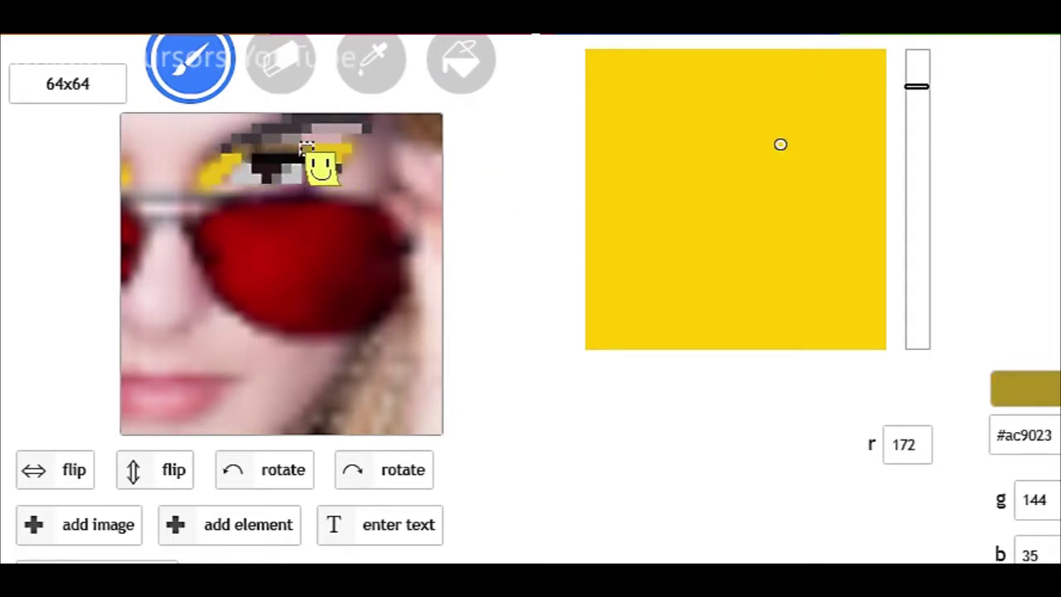
click(751, 169)
click(744, 204)
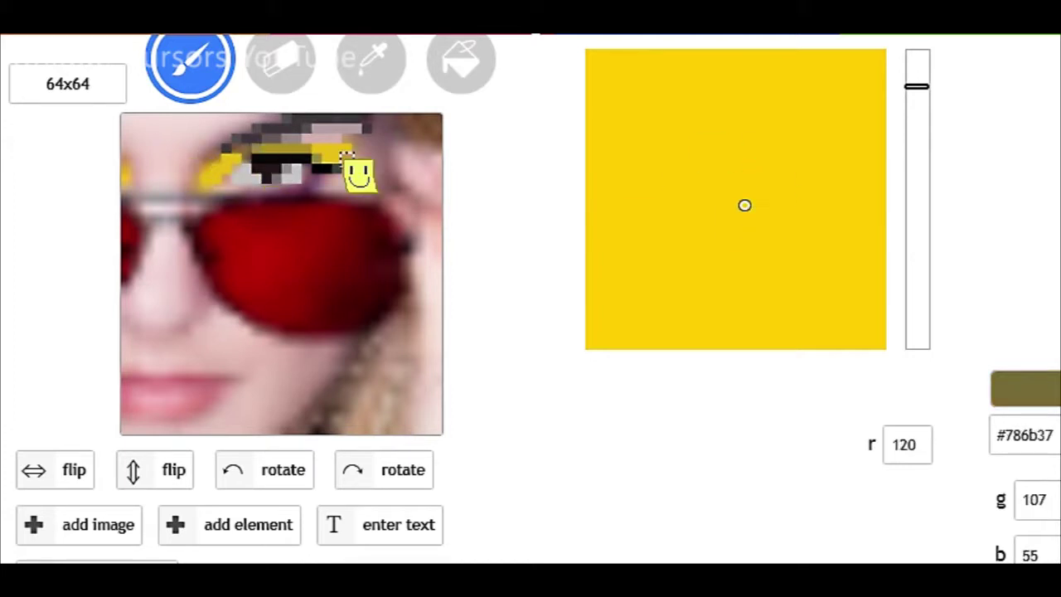
click(763, 127)
- Paint the lower eyelid with reddish skin tones, including #a86d6d and darker shades based on a sampled colour
click(916, 50)
drag(629, 145, 688, 149)
click(638, 176)
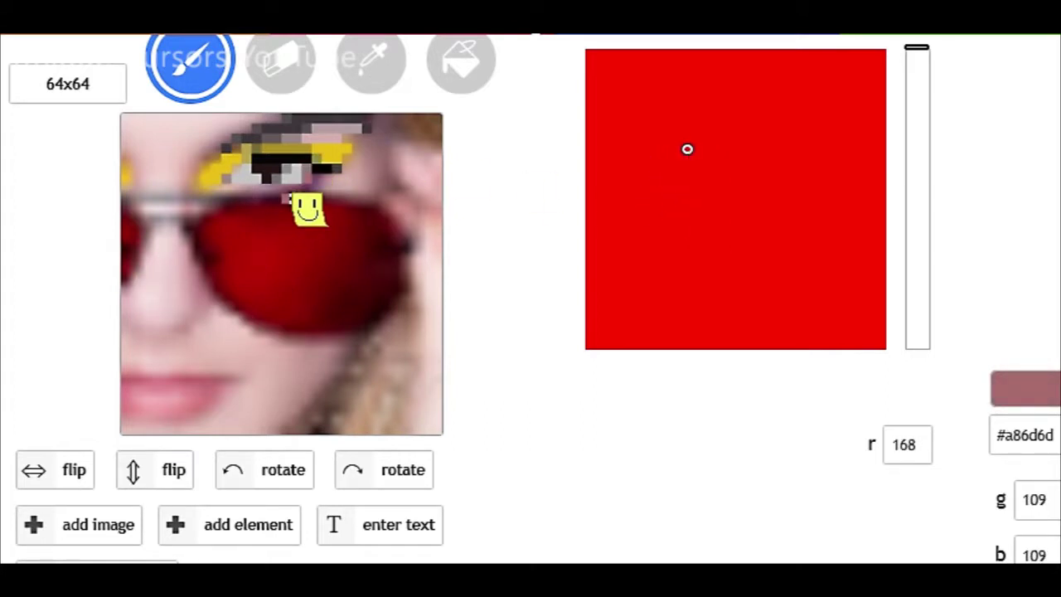
click(706, 159)
click(293, 187)
click(371, 66)
click(311, 189)
click(689, 268)
click(199, 71)
drag(285, 197, 297, 198)
drag(695, 290, 697, 297)
click(286, 198)
- Paint the skin below the inner corner of the eye with beige tones, including #b59d8a and #c7b2a1
click(918, 66)
click(622, 102)
drag(918, 58, 918, 68)
drag(656, 117, 655, 133)
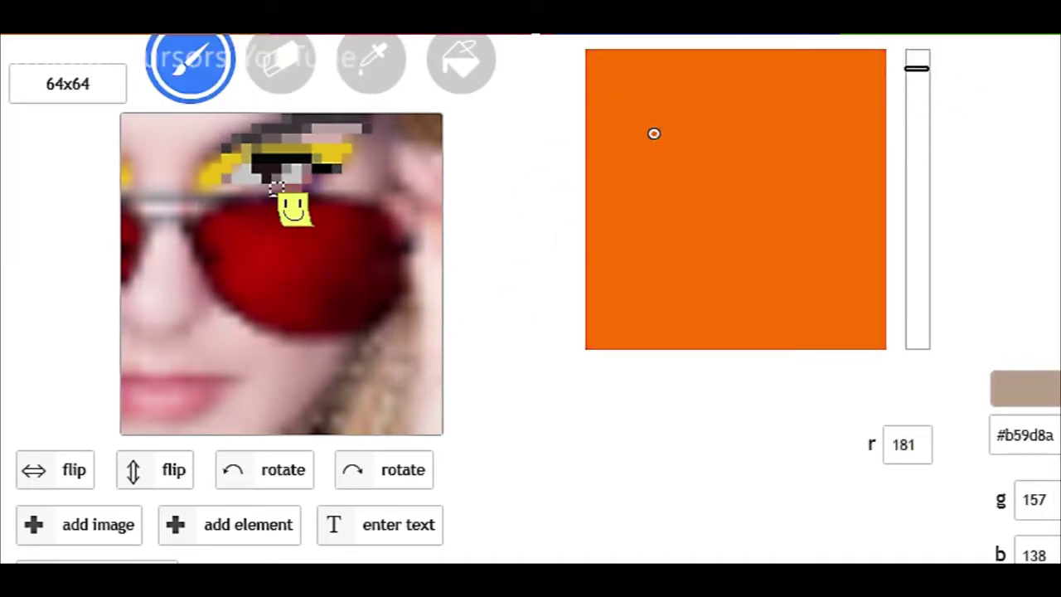
click(639, 112)
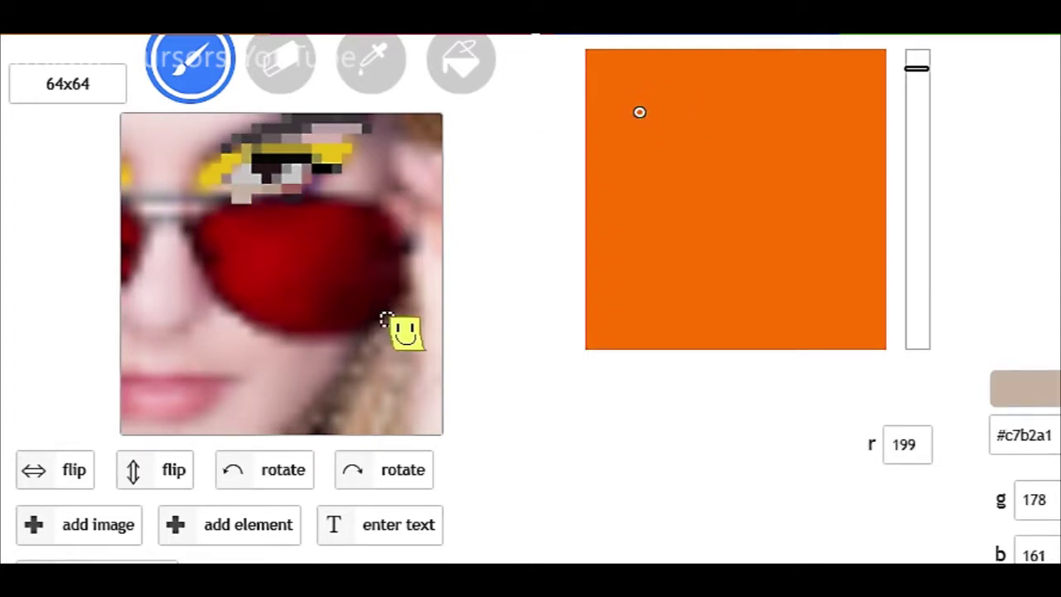
- Shade the iris with dark brown #4b3f35 and sample yellow #ac9023 from the eyeshadow
click(636, 228)
click(672, 260)
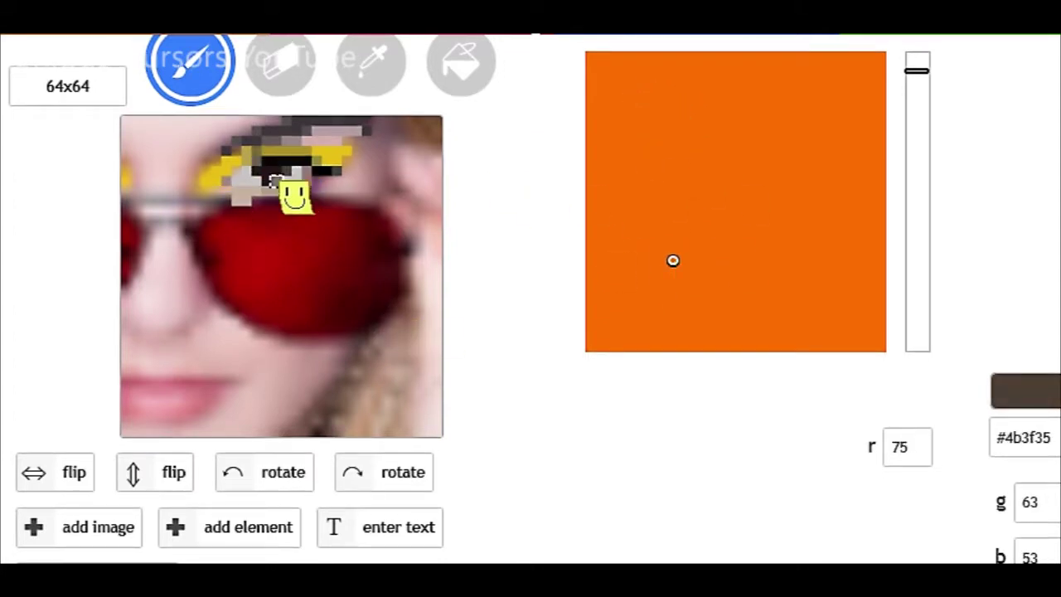
click(370, 62)
click(264, 163)
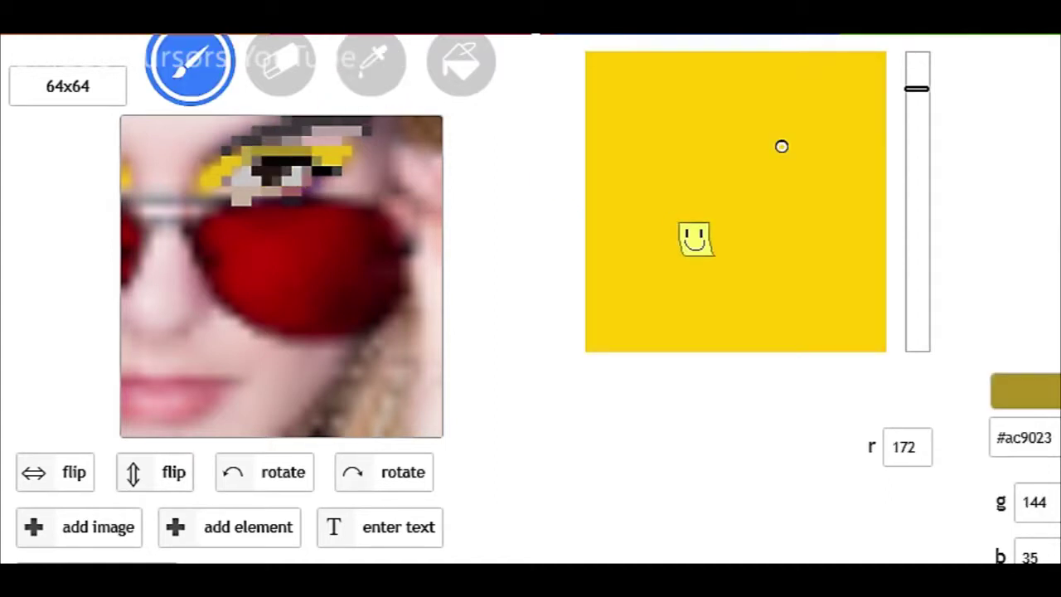
- Paint the nose-side edge of the sunglasses frame with dark plum tones #1c0c13, #53444b and #28131d
drag(916, 135, 914, 324)
click(761, 312)
click(750, 317)
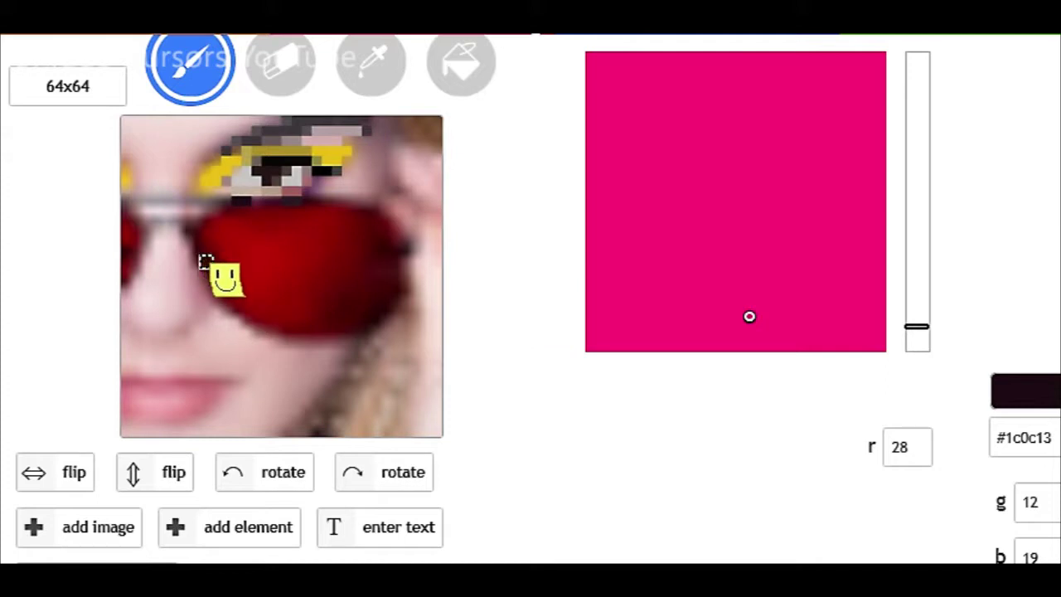
click(636, 250)
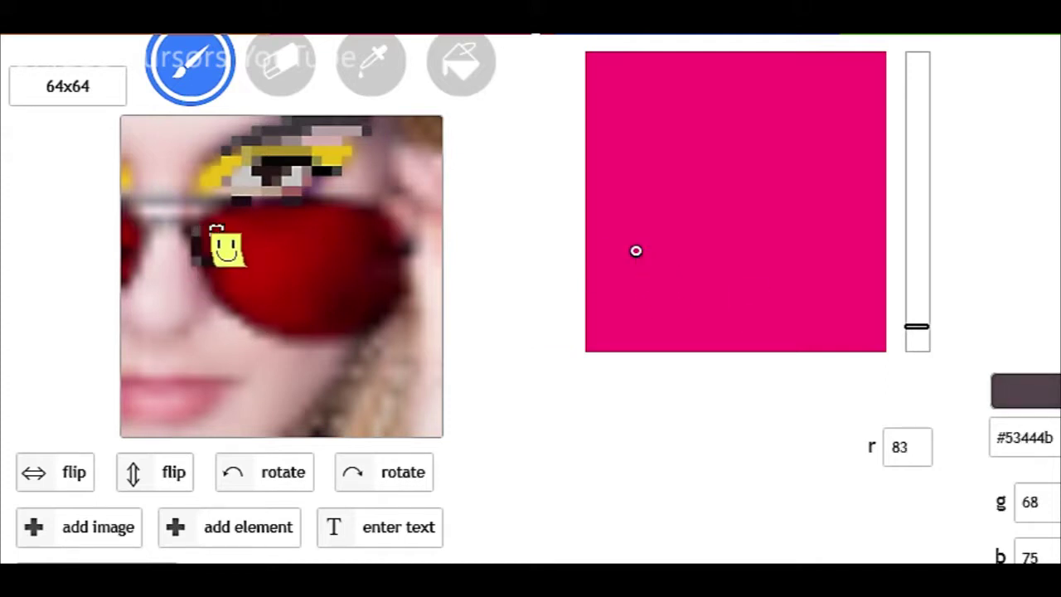
click(720, 266)
click(736, 302)
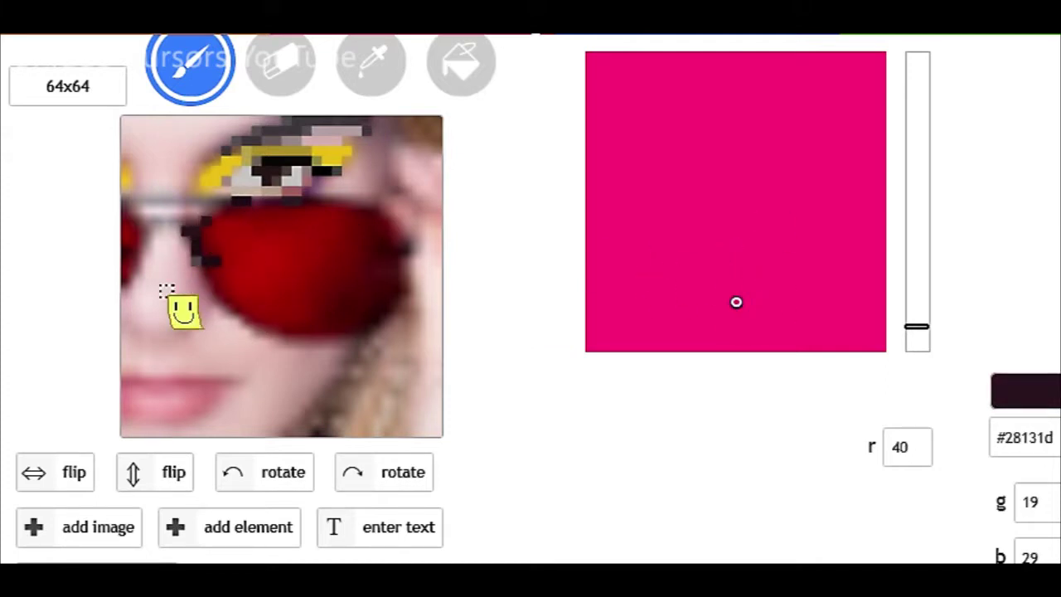
- Paint the sunglasses' two bridge bars in grayish mauve #6e5f66 with darker #3b2c33 accents
click(623, 219)
drag(123, 199, 176, 199)
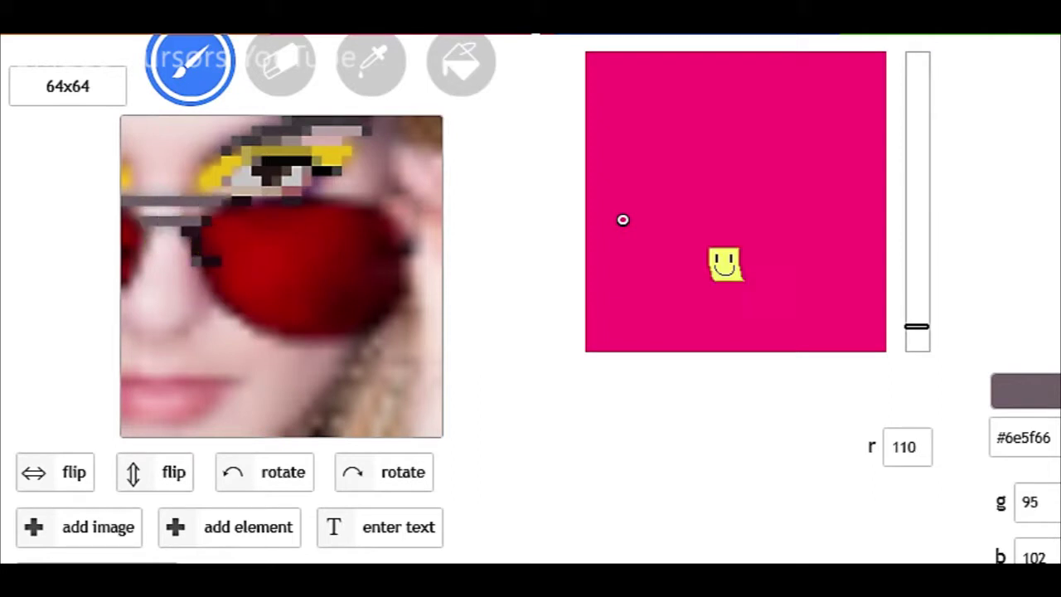
click(660, 279)
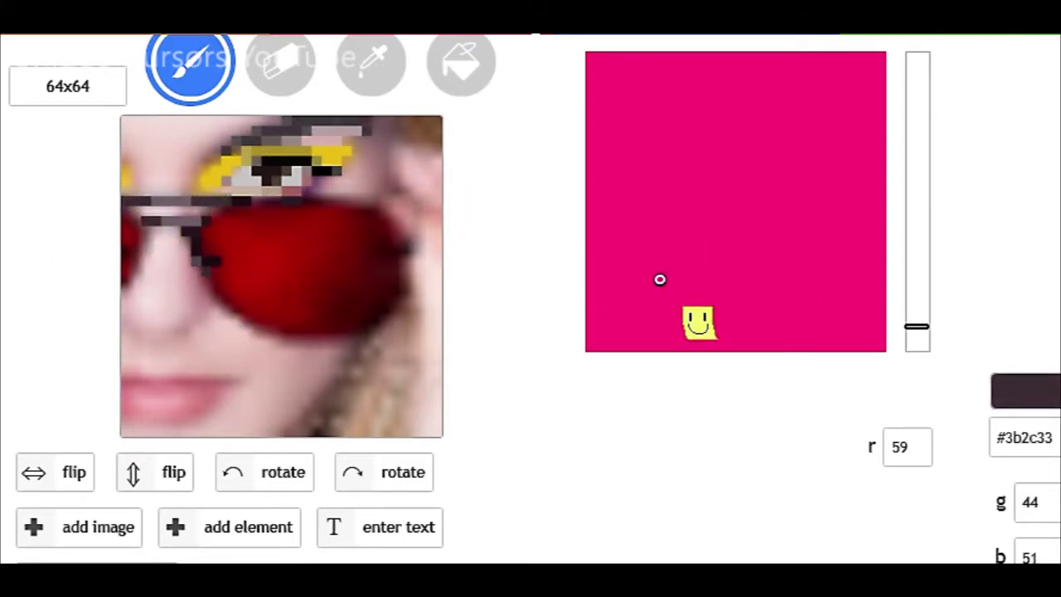
- Outline the lens edges with dark #28151e and add gray accents around the eye using #6e6c6d and #4d484b
click(723, 302)
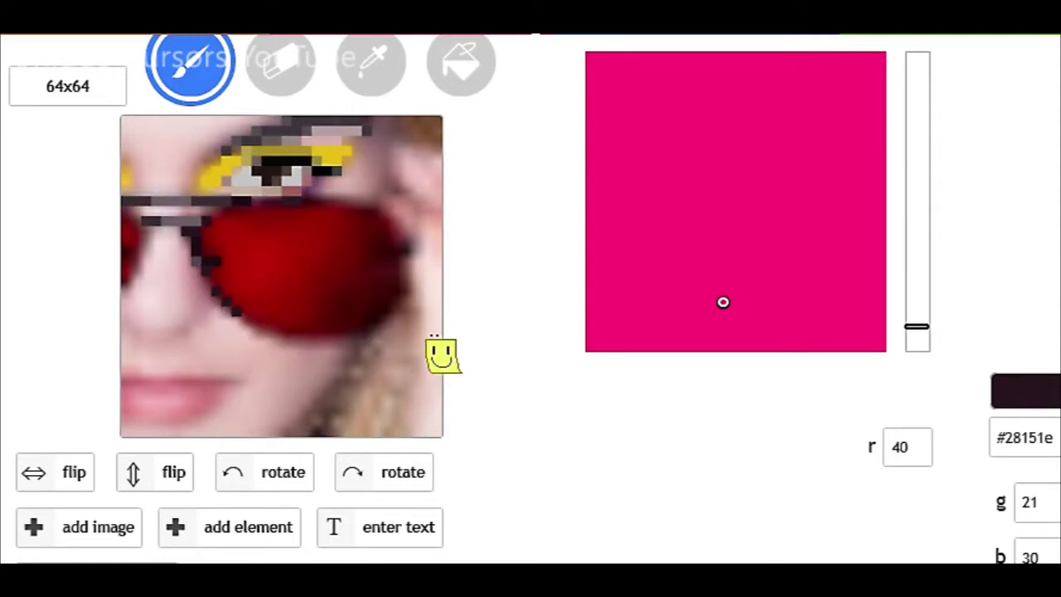
drag(326, 206, 300, 201)
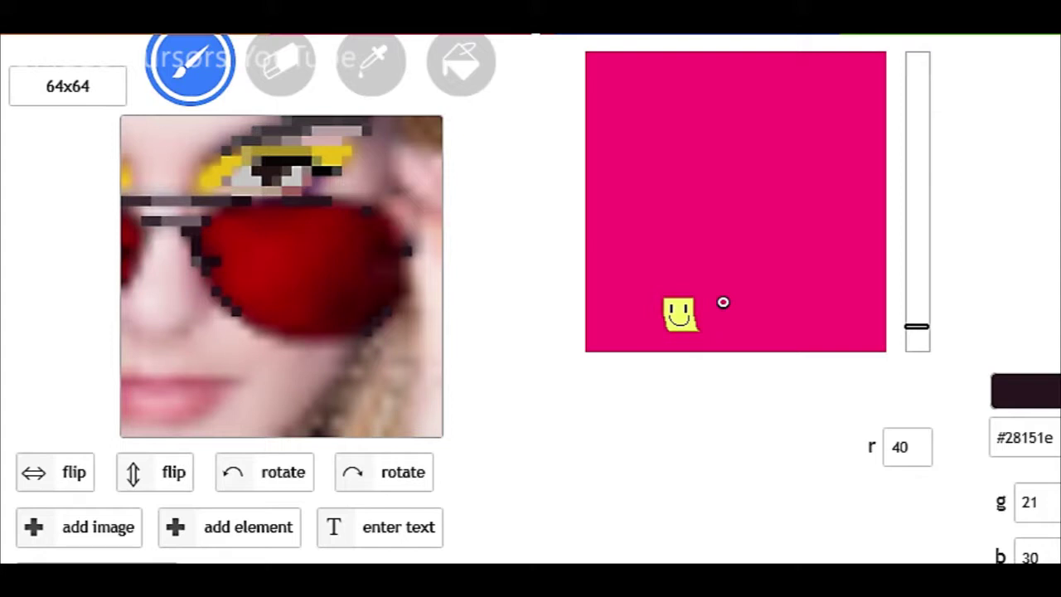
click(588, 220)
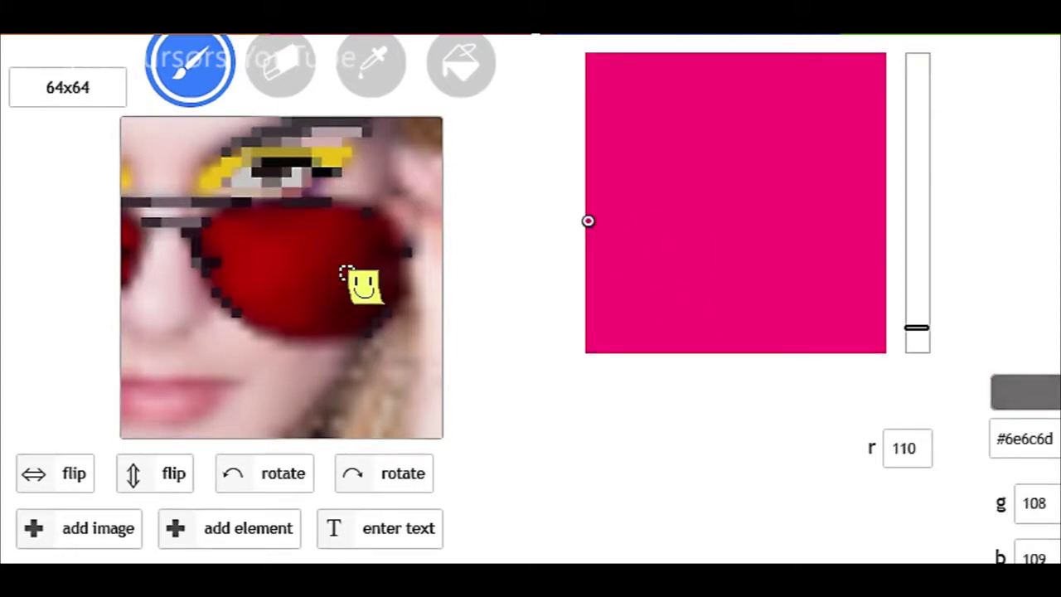
click(602, 260)
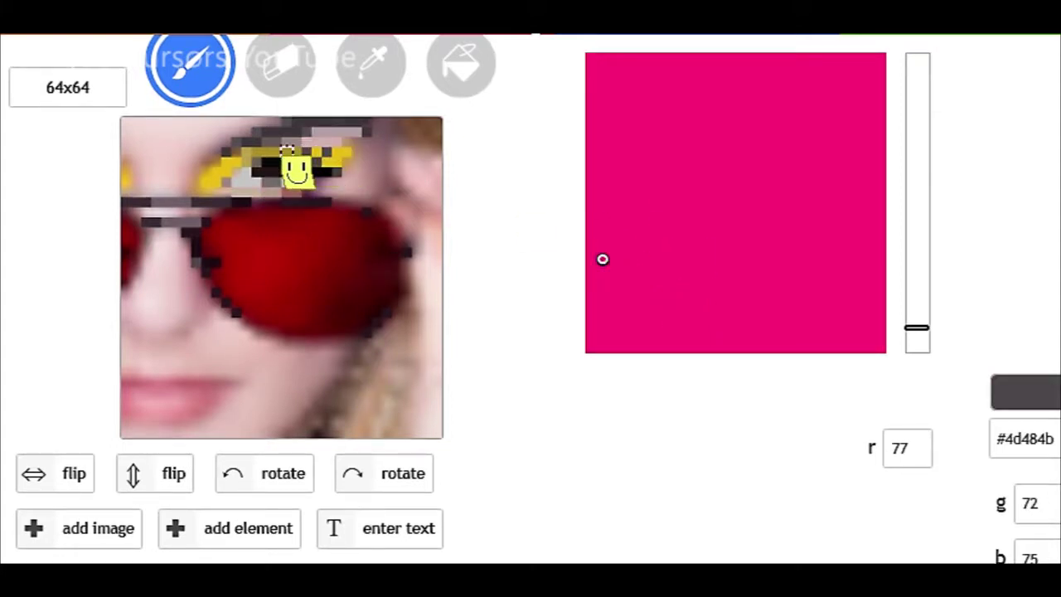
- Retouch the skin around the nose and frame with sampled pinks, including #f0d8d9, #c28990 and #cbaaad
click(370, 63)
click(253, 217)
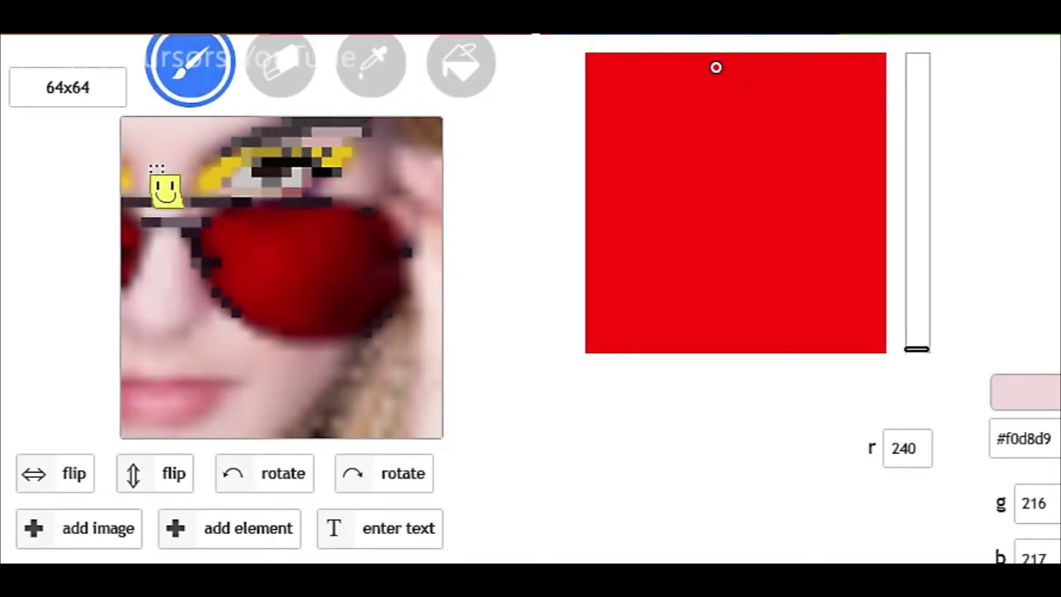
click(371, 64)
click(200, 280)
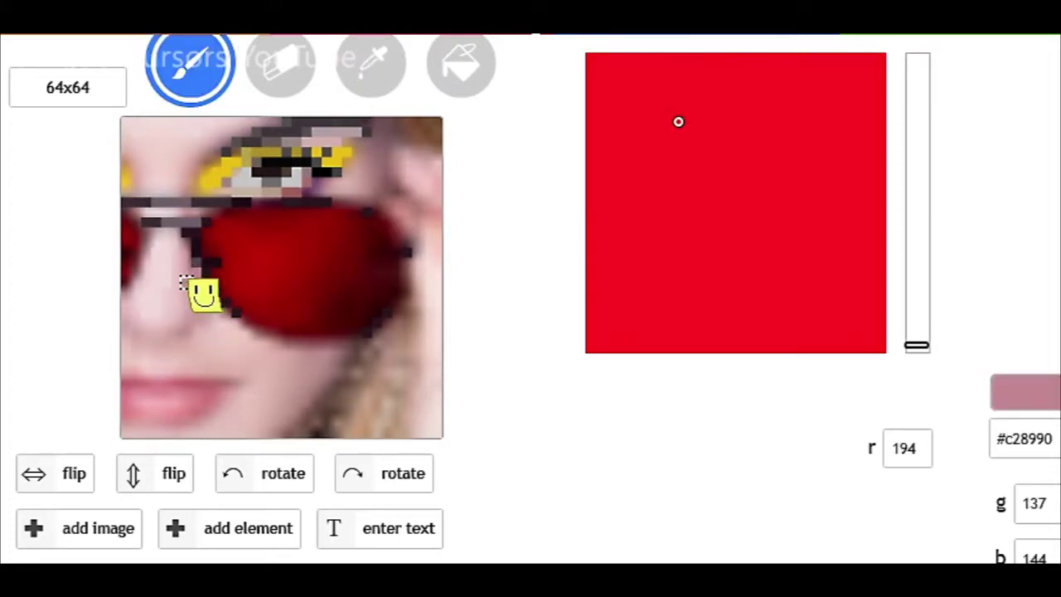
key(i)
click(236, 174)
drag(699, 92, 623, 97)
click(630, 111)
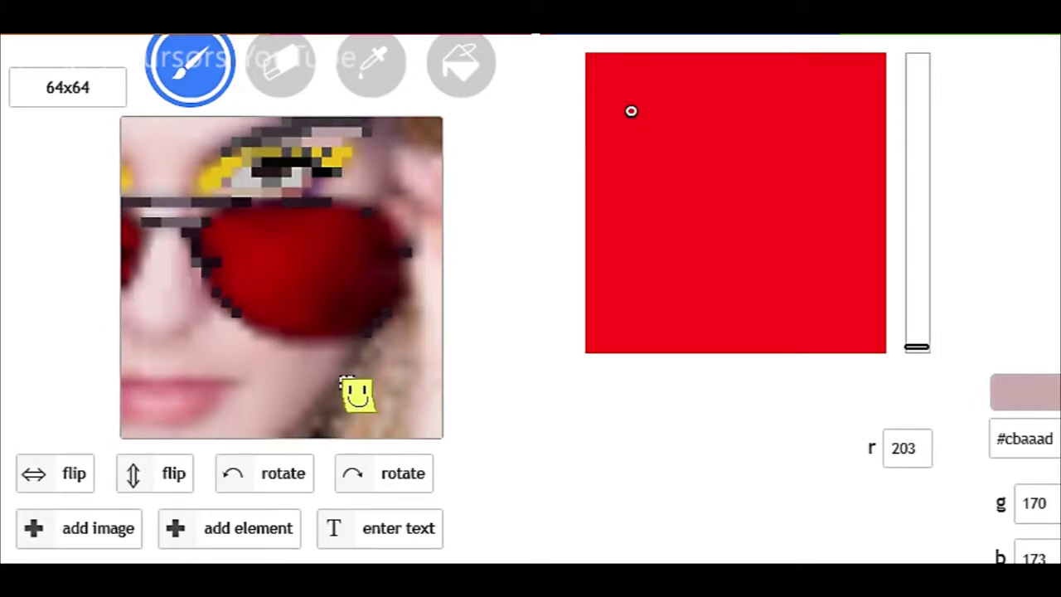
- Darken the inner end of the eyebrow with #554345 and add darker detail to the eye area with #271a1b
click(625, 229)
click(647, 248)
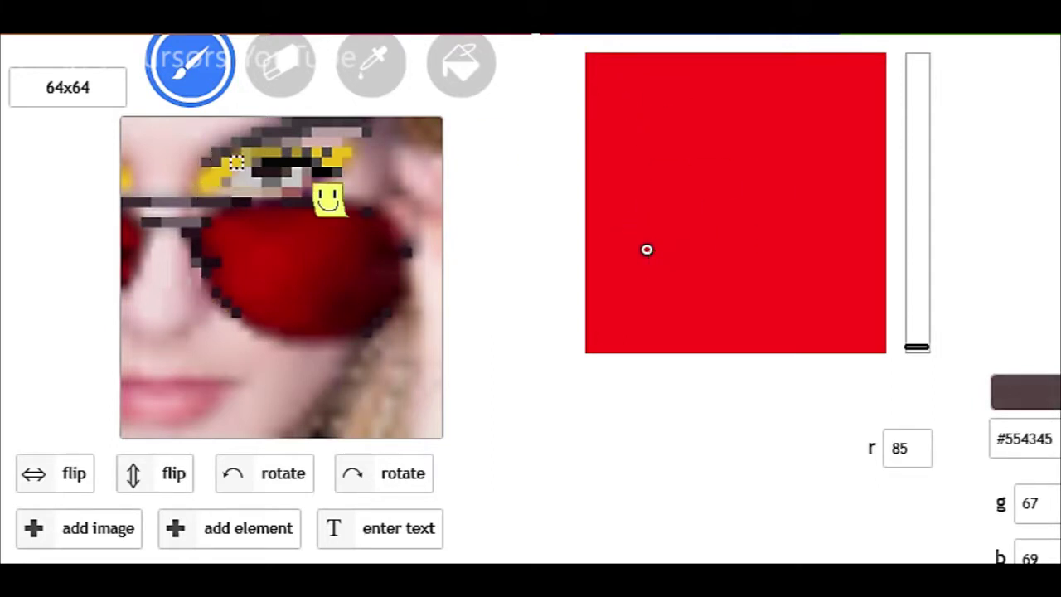
click(682, 305)
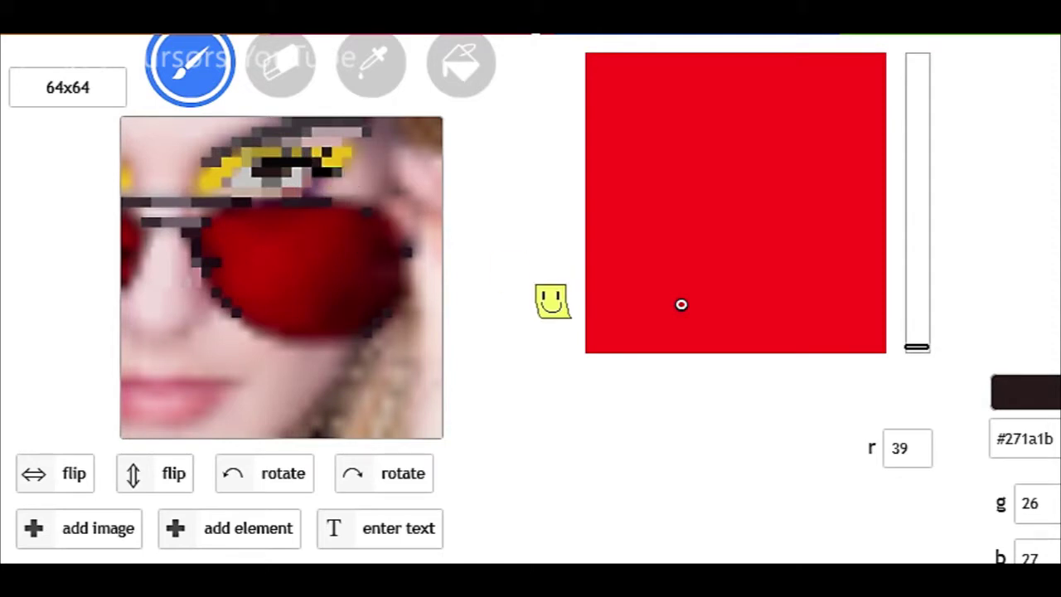
- Add darker pixels at the temple beside the ear using sampled brown #675050 and muted rose #8e7473
click(371, 66)
click(650, 231)
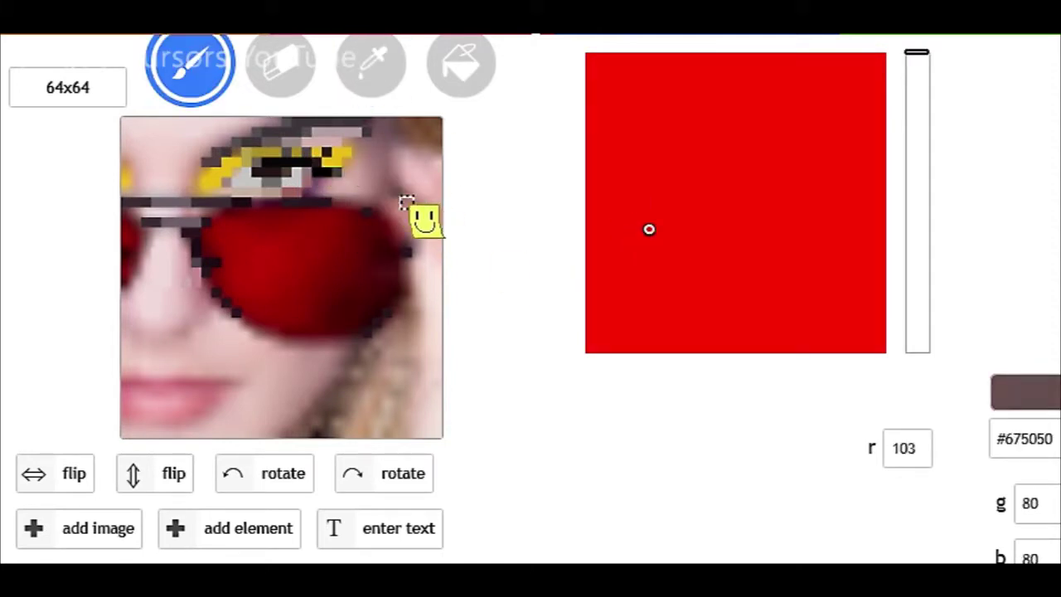
click(688, 231)
click(638, 183)
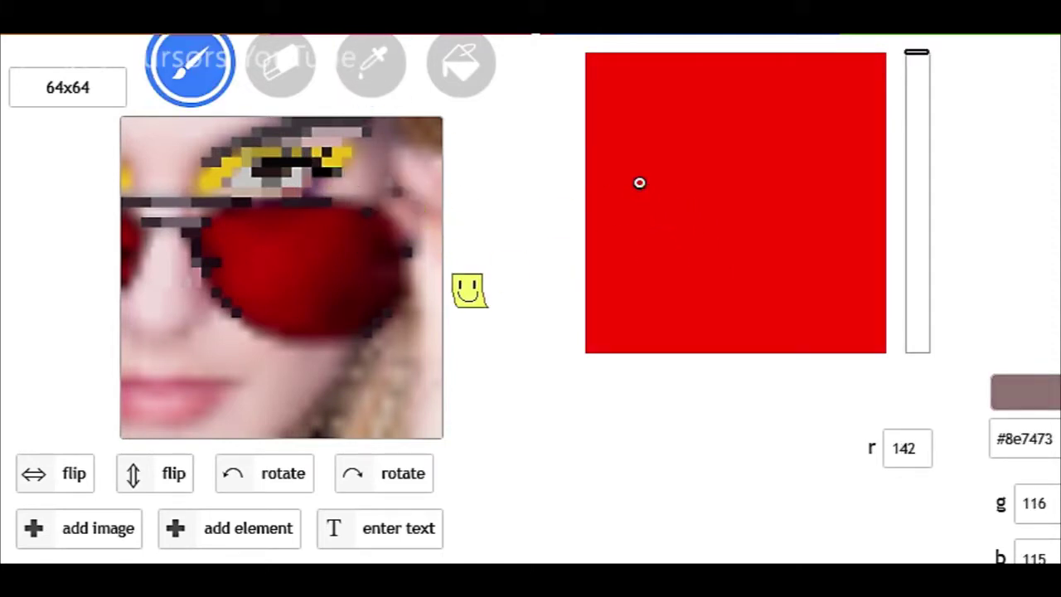
click(650, 199)
click(680, 192)
- Shade the temple between the eye and the ear with mauve tones #7c5b5d, #734b4e, #95787b and #8b696c
click(370, 67)
click(408, 165)
click(626, 204)
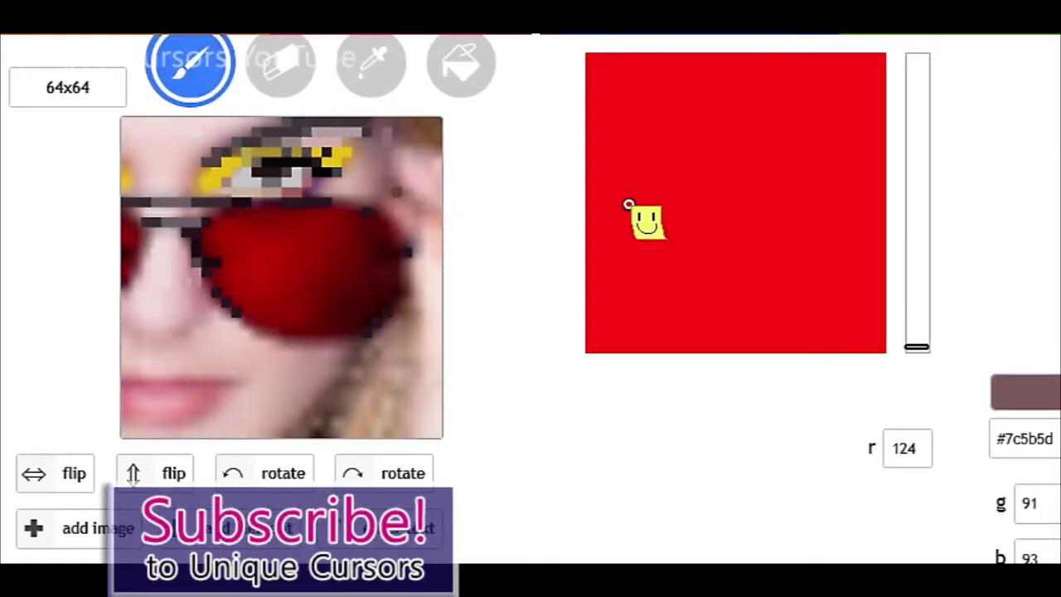
click(655, 212)
click(680, 218)
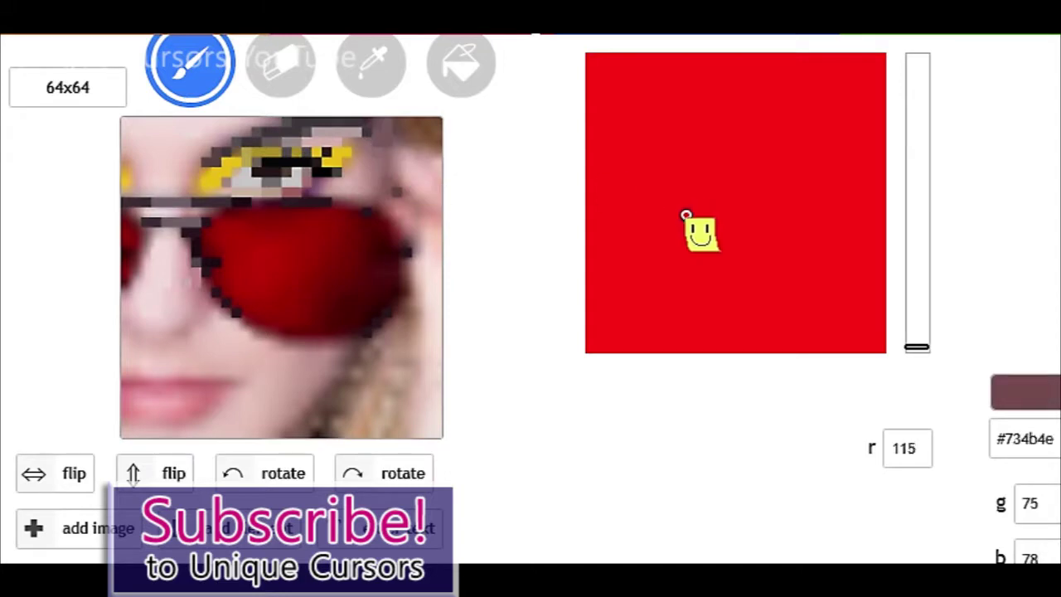
click(639, 173)
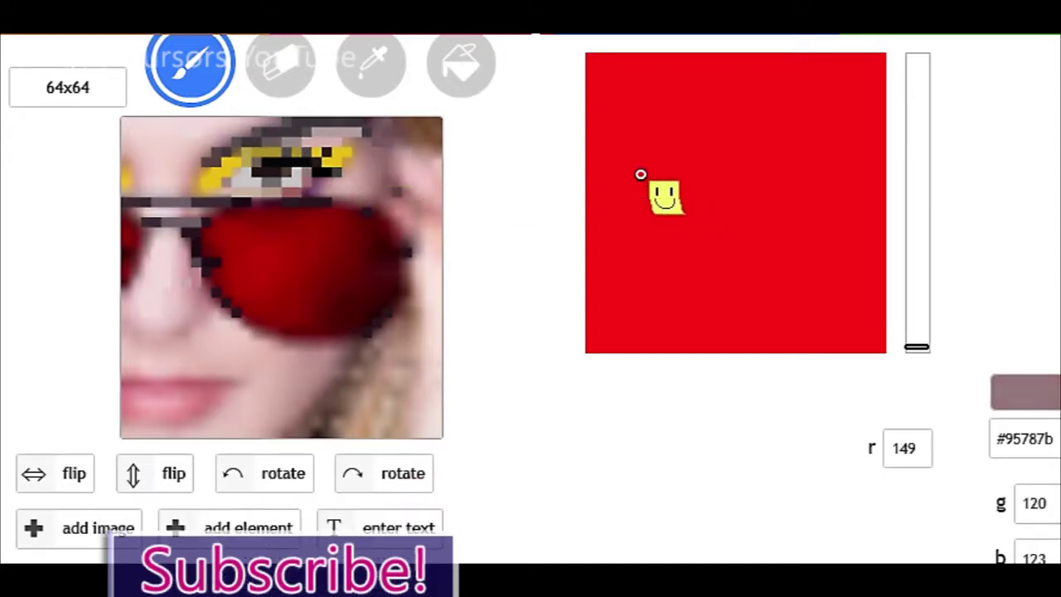
click(637, 175)
click(656, 186)
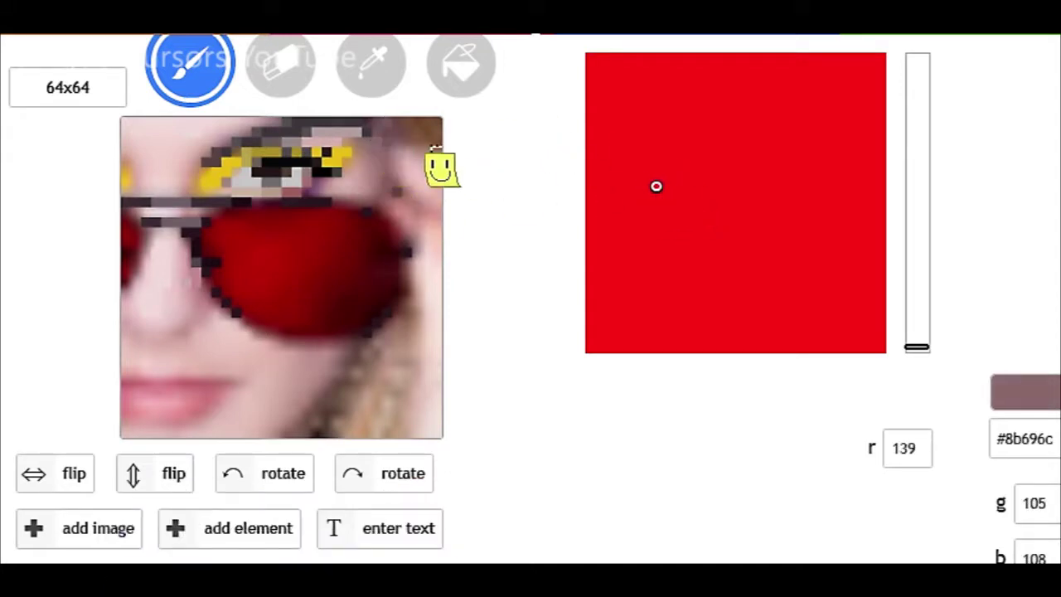
- Retouch the inner edge of the ear with pink #b28387 and tan #b19a7f
click(661, 141)
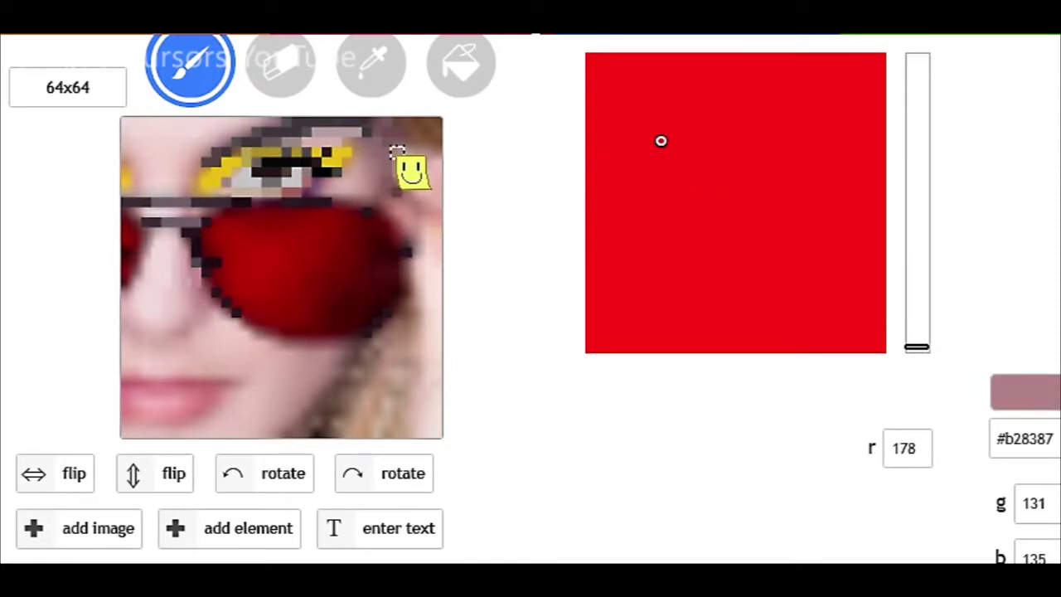
click(625, 142)
click(917, 76)
click(666, 142)
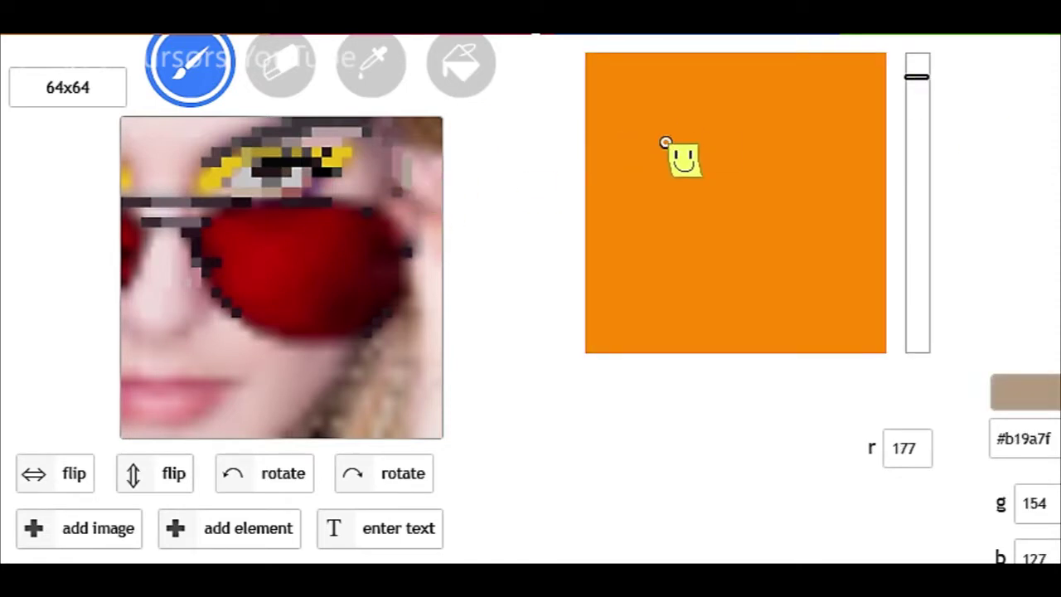
click(917, 72)
click(917, 65)
click(639, 110)
- Deepen the shadow along the front of the ear with brown tones, including #84553e
click(407, 180)
click(637, 175)
click(638, 178)
click(406, 191)
click(743, 198)
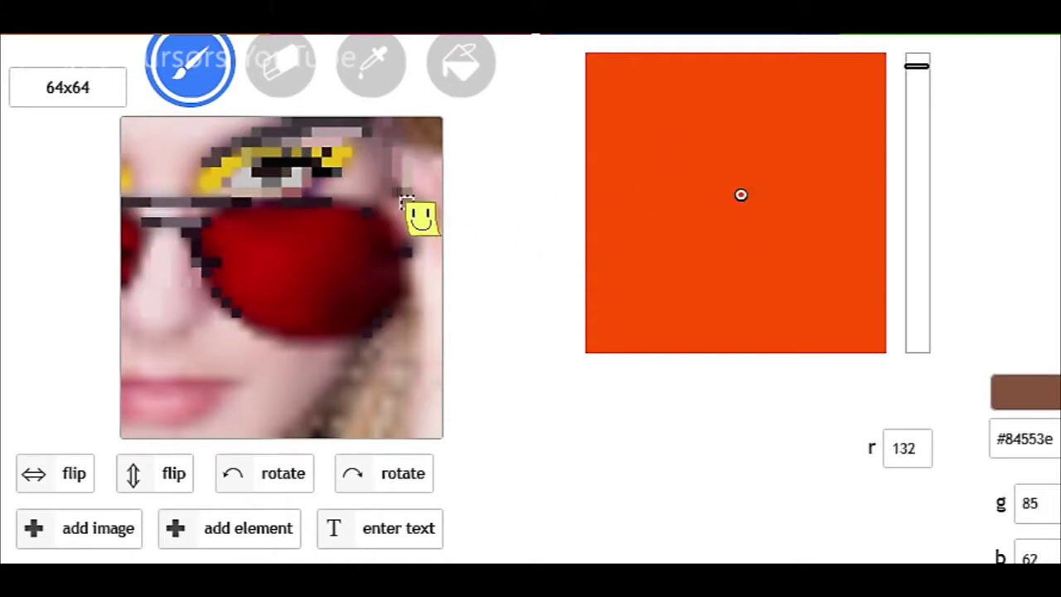
- Paint the dark hair strand beside the jaw using browns #825f56, #64544f and #5f4640
click(373, 76)
click(307, 433)
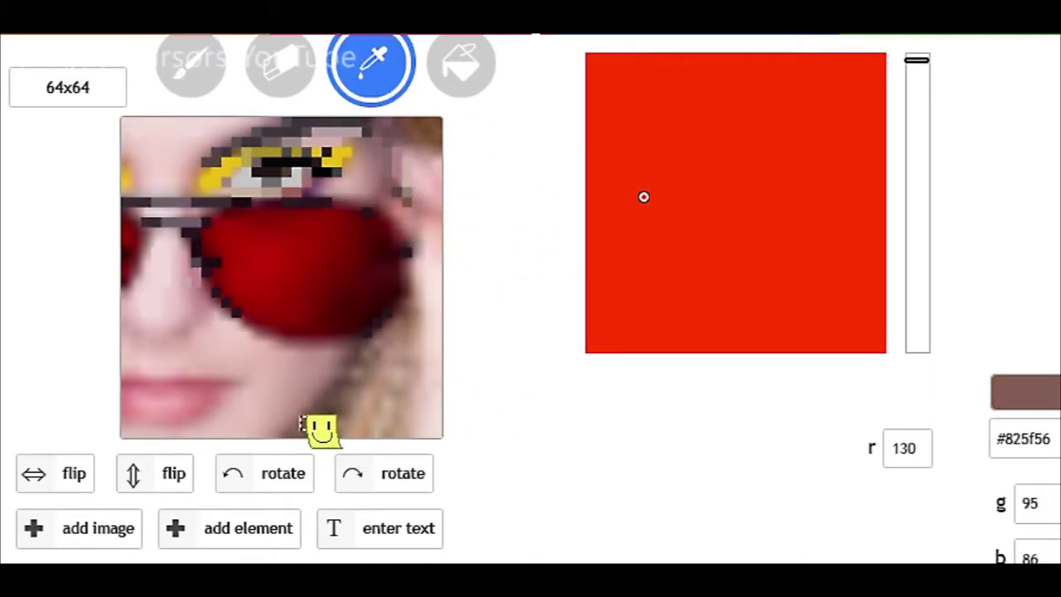
click(644, 233)
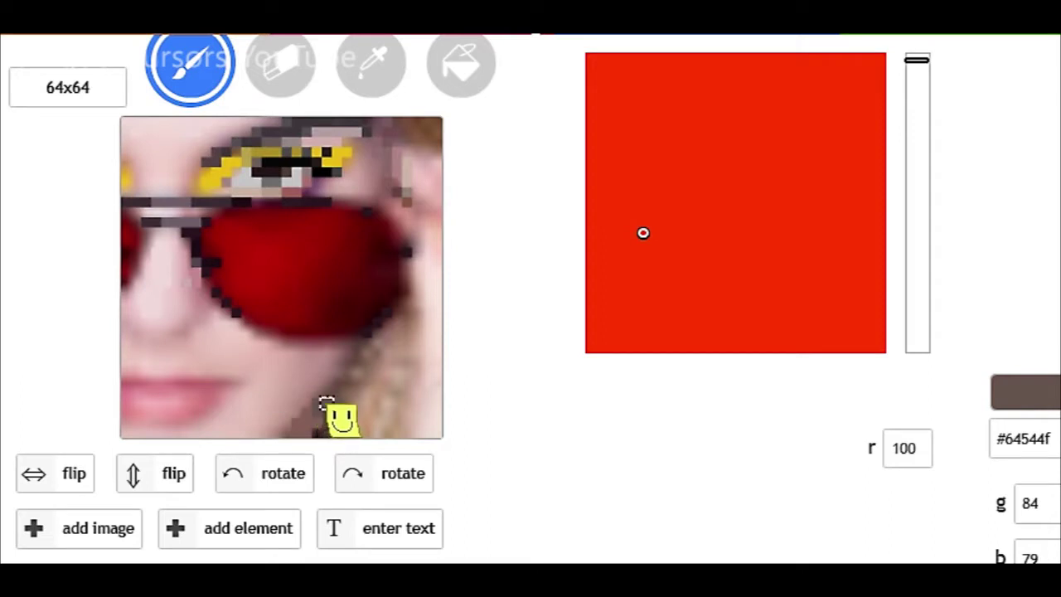
click(685, 268)
click(318, 433)
mouse_move(665, 238)
mouse_down()
mouse_move(643, 215)
mouse_move(679, 239)
mouse_up()
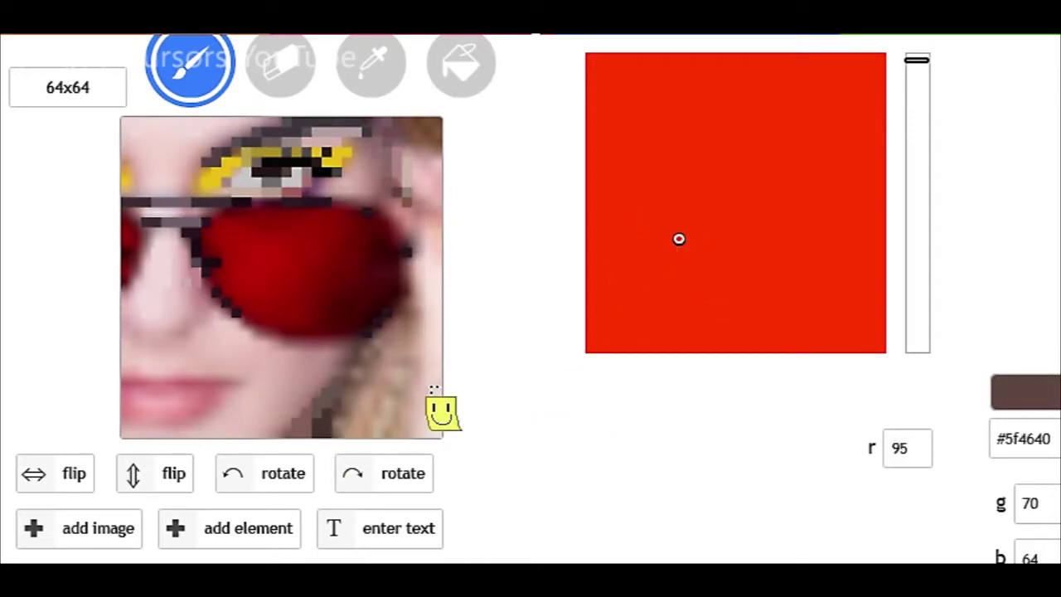
- Refine the iris and darken the eyebrow with charcoal shades #393938, #1e1e1e, #2b2b2b and #393939
drag(587, 184, 584, 224)
click(260, 175)
click(585, 283)
click(258, 166)
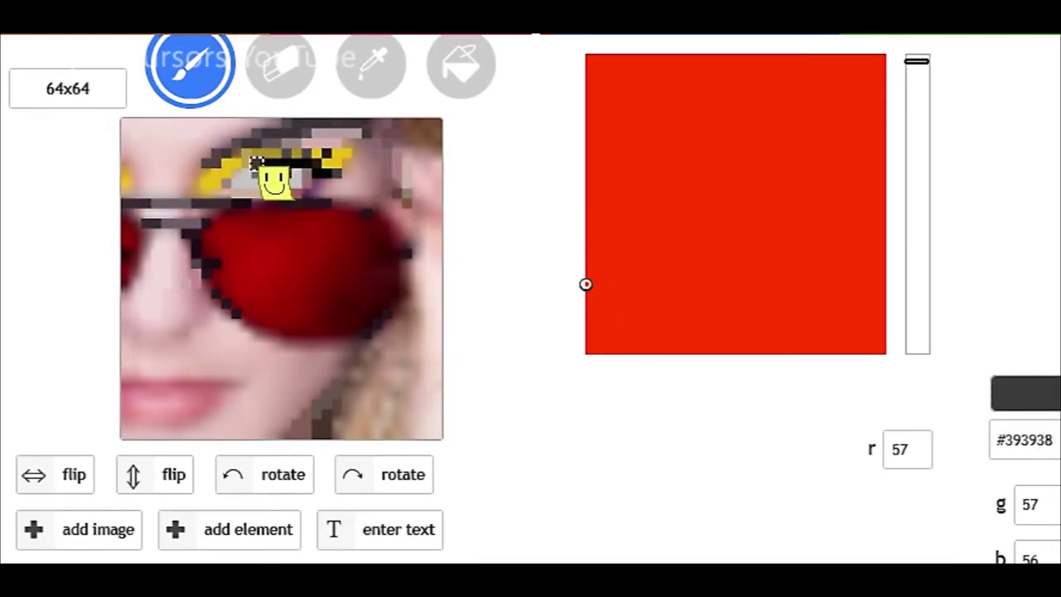
drag(586, 280, 582, 313)
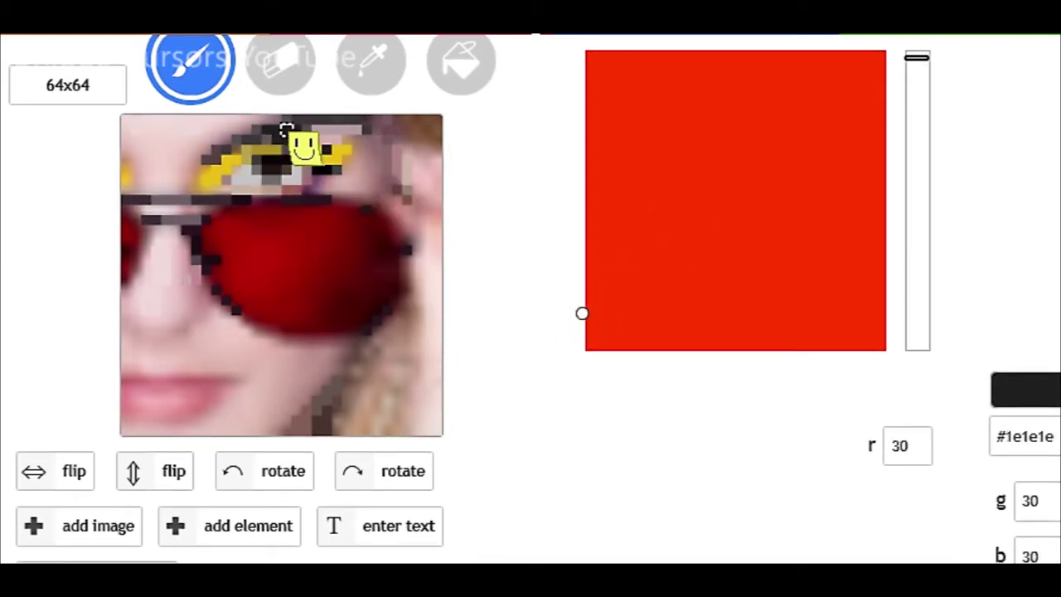
mouse_move(670, 222)
mouse_down()
mouse_move(670, 237)
mouse_move(583, 282)
mouse_move(582, 298)
mouse_up()
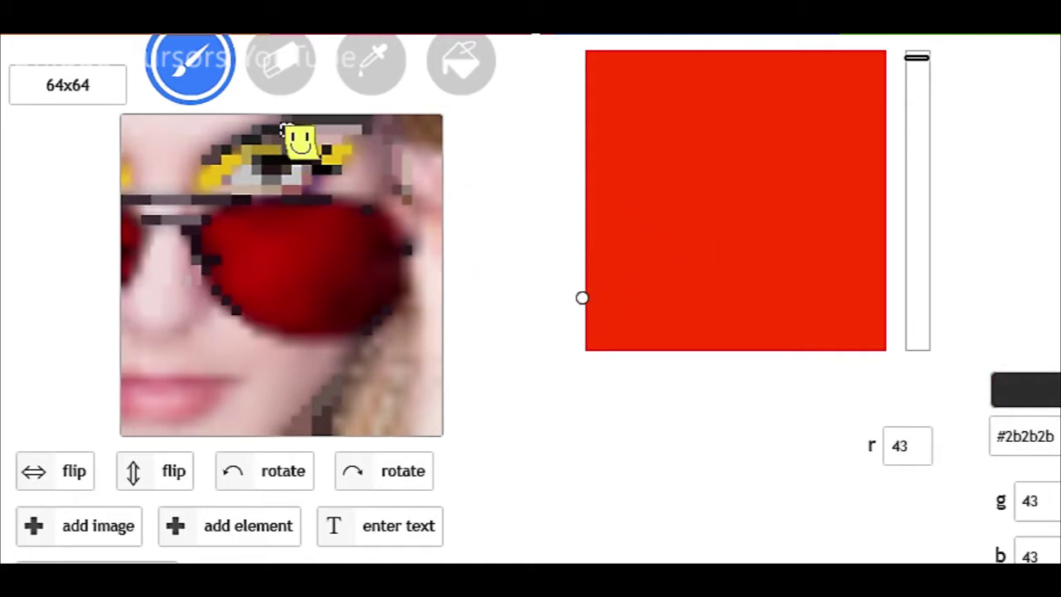
drag(582, 250, 582, 281)
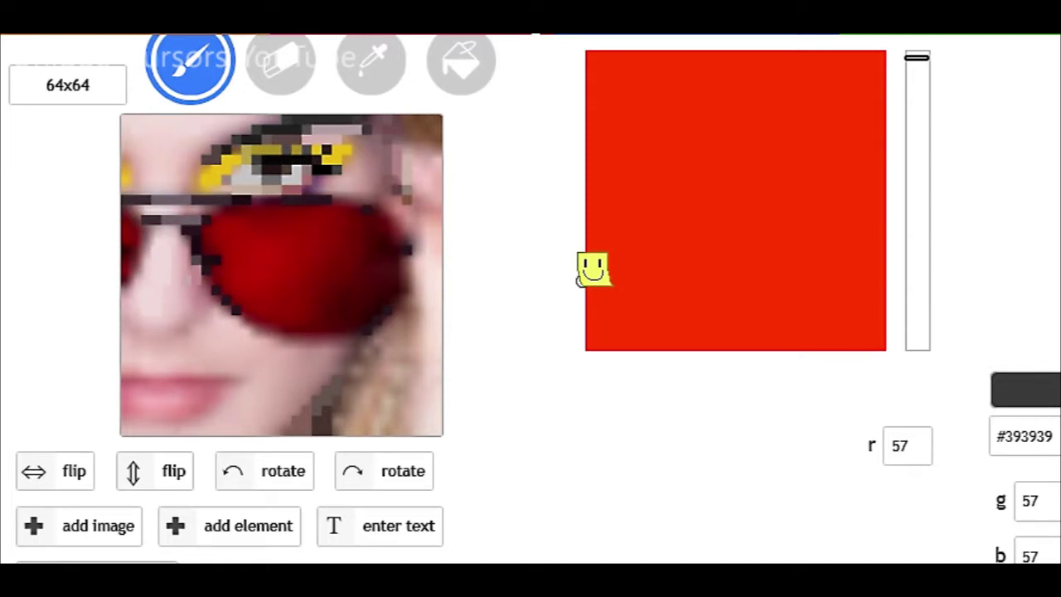
- Shade the skin between the eyebrow's outer end and the ear with sampled rose tones, including #9c7b7a
alt+click(366, 157)
mouse_move(667, 117)
mouse_down()
mouse_move(675, 149)
mouse_move(655, 149)
mouse_move(675, 156)
mouse_move(658, 139)
mouse_move(672, 161)
mouse_move(666, 154)
mouse_move(663, 176)
mouse_up()
click(647, 163)
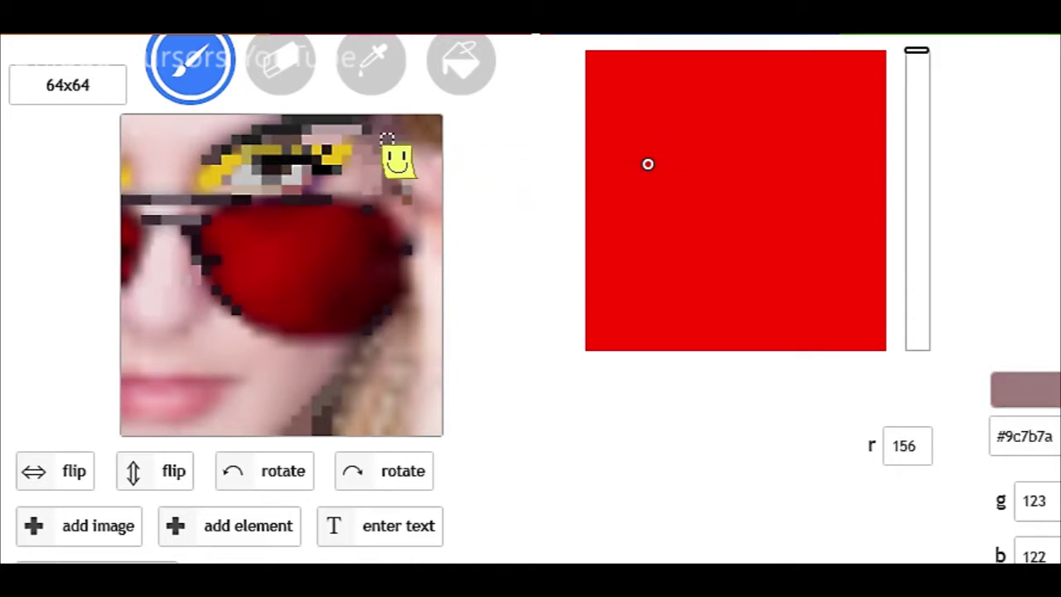
click(679, 202)
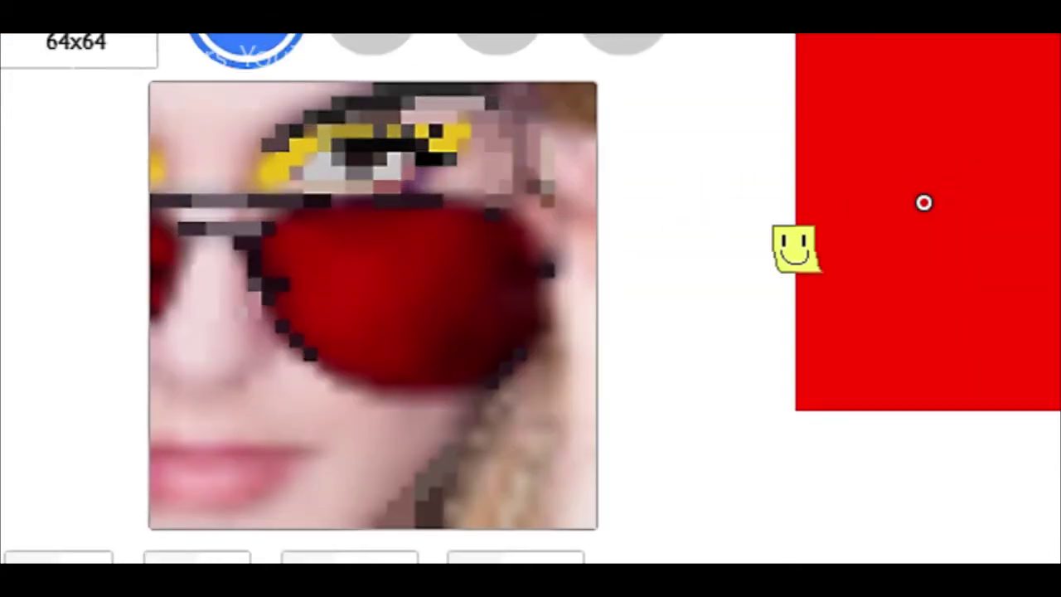
drag(924, 202, 888, 151)
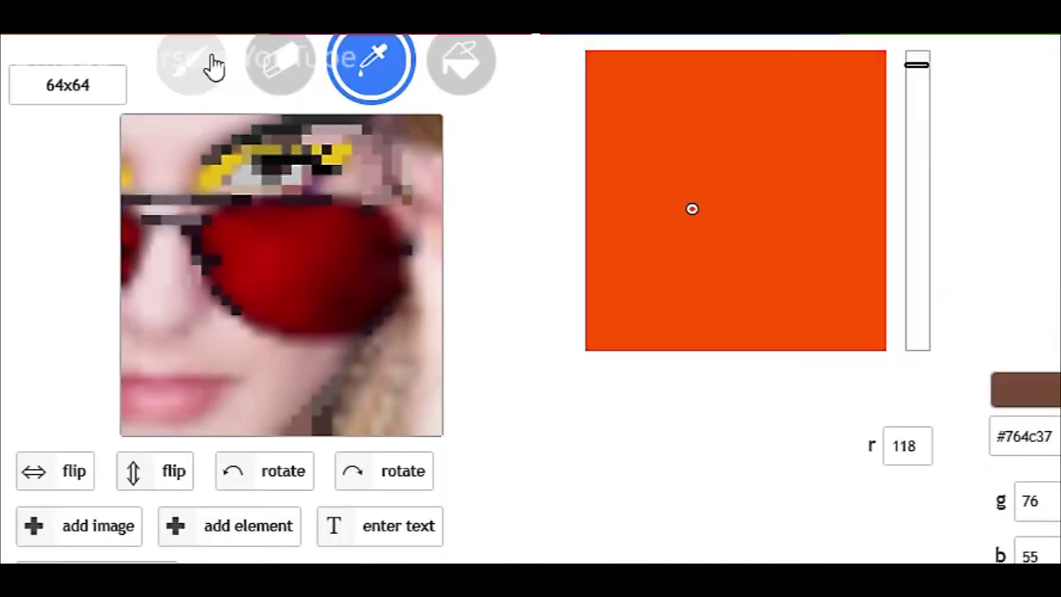
- Paint the hair above the ear in brown and gray-brown tones based on #764c37, including #98877f
click(259, 13)
click(656, 148)
click(632, 168)
click(402, 124)
click(436, 128)
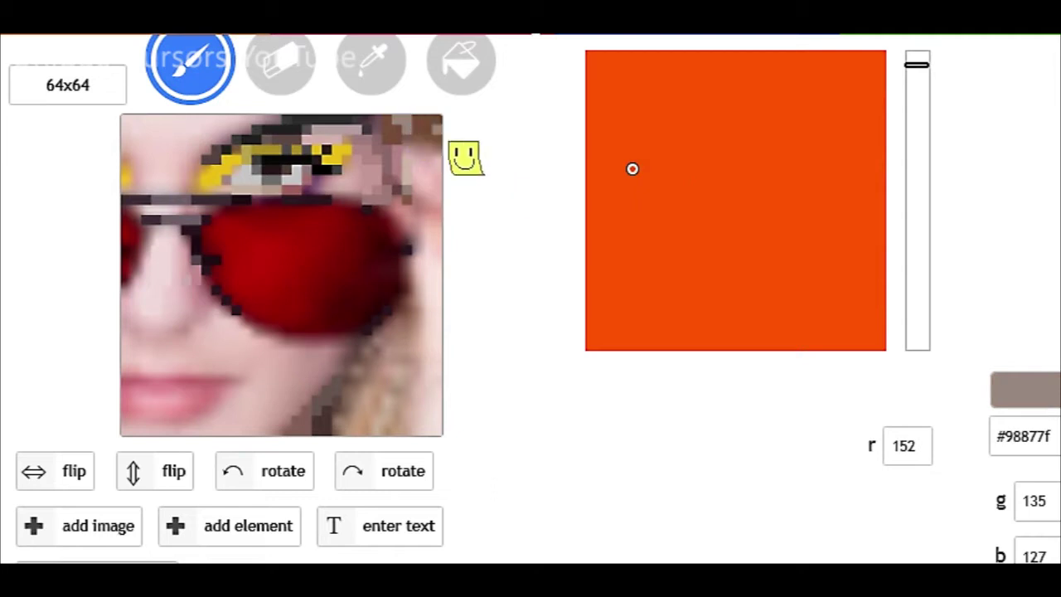
- Lighten the pale strip at the image edge below the ear with sampled pinkish tones, including #ecd4cc
click(372, 62)
click(428, 301)
click(636, 84)
mouse_move(434, 290)
mouse_down()
mouse_move(437, 338)
mouse_move(440, 295)
mouse_up()
click(602, 92)
click(622, 97)
drag(438, 339, 438, 291)
click(607, 78)
click(623, 71)
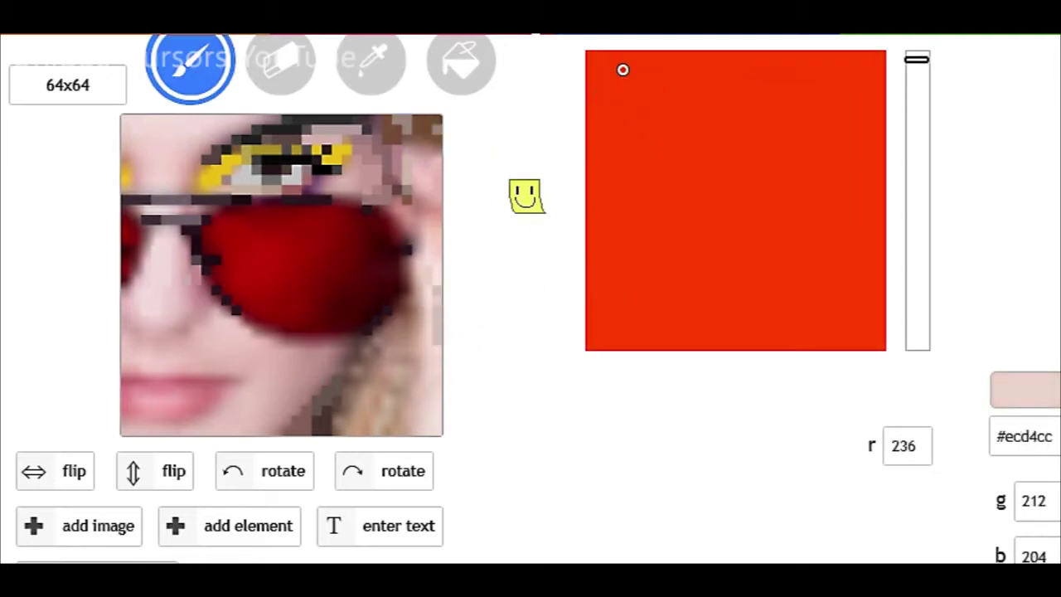
- Add grayish #c5b7b3 along the pale strip below the ear and retouch the jaw-side hair with #6a5650 and #54443f
click(609, 116)
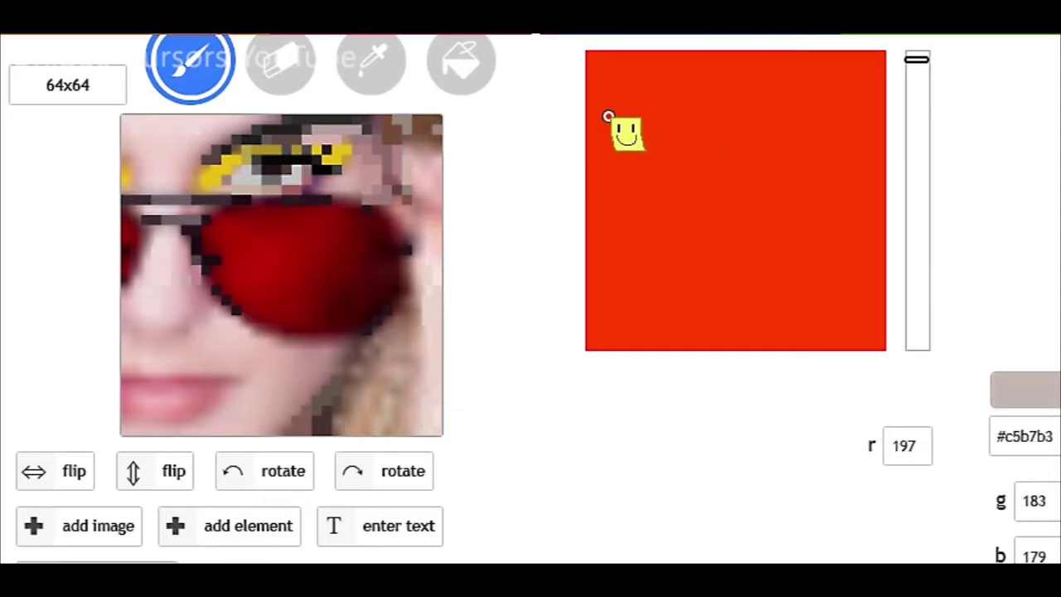
click(633, 117)
click(680, 247)
click(635, 196)
click(647, 206)
click(656, 228)
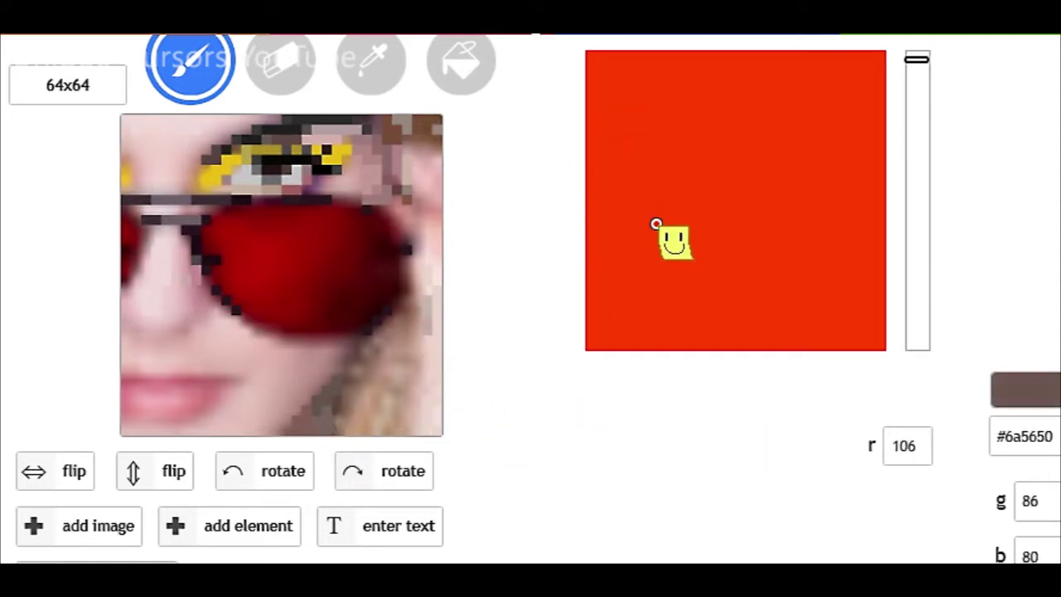
click(657, 249)
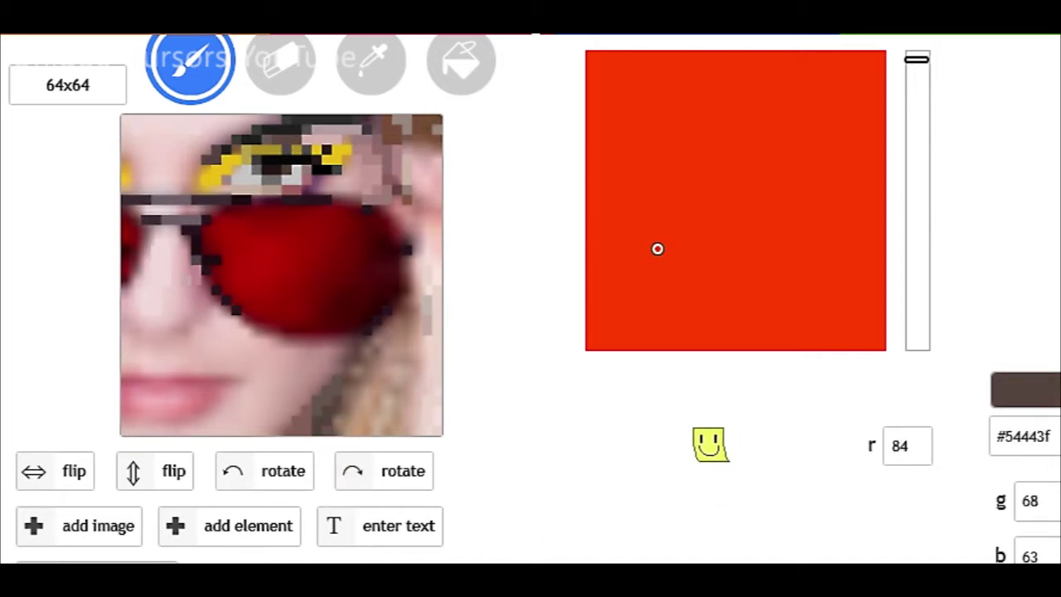
- Blend the hair's outer edge with light tones and #bd9d93, and add #6a5a56 to the dark strand by the jaw
click(633, 74)
click(630, 66)
click(616, 104)
click(649, 119)
click(666, 144)
click(648, 126)
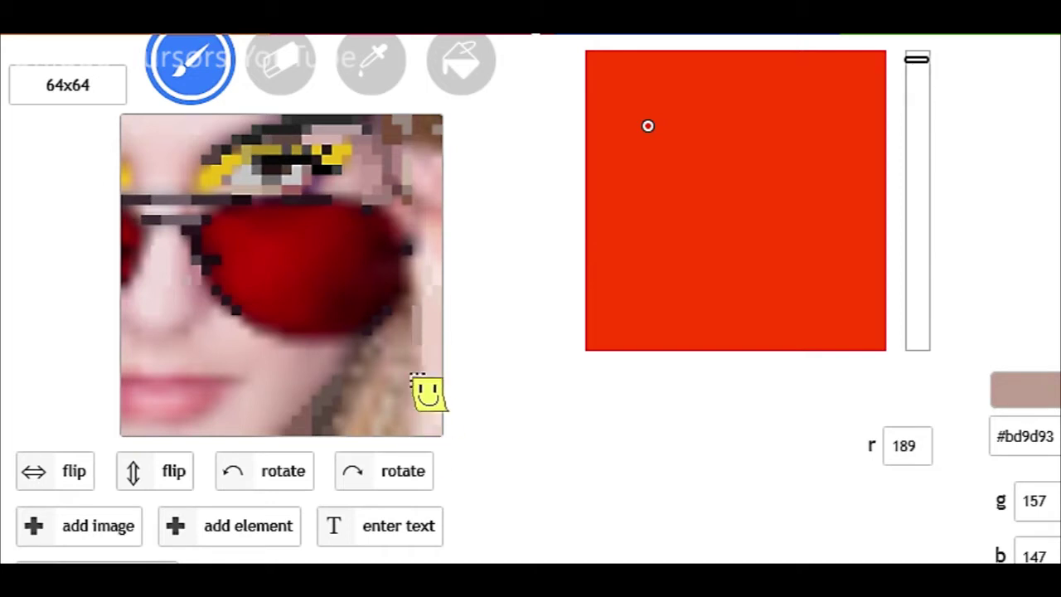
click(673, 263)
click(639, 225)
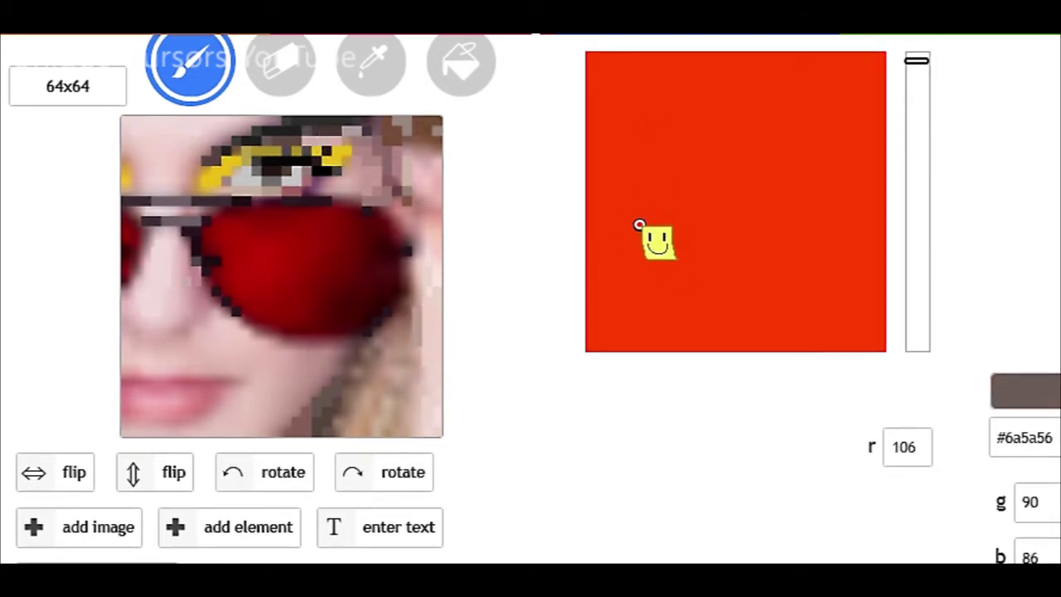
- Define the lips with sampled pink #d98083 and outline the surrounding skin with light pinks #dfbcbd and #ddc4c4
alt+click(186, 412)
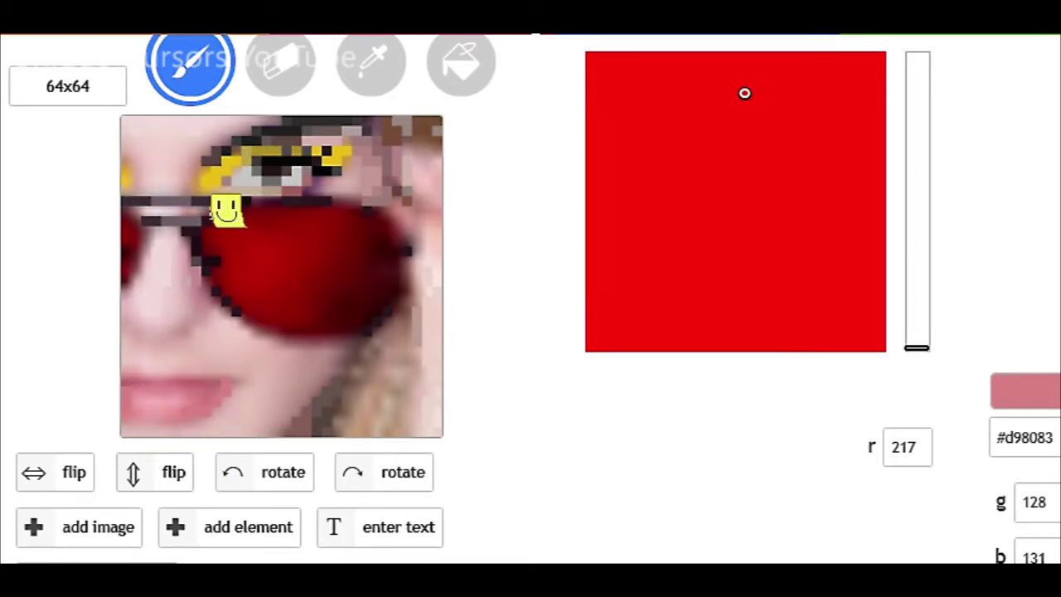
alt+click(218, 412)
mouse_move(625, 118)
mouse_down()
mouse_move(611, 95)
mouse_move(629, 86)
mouse_up()
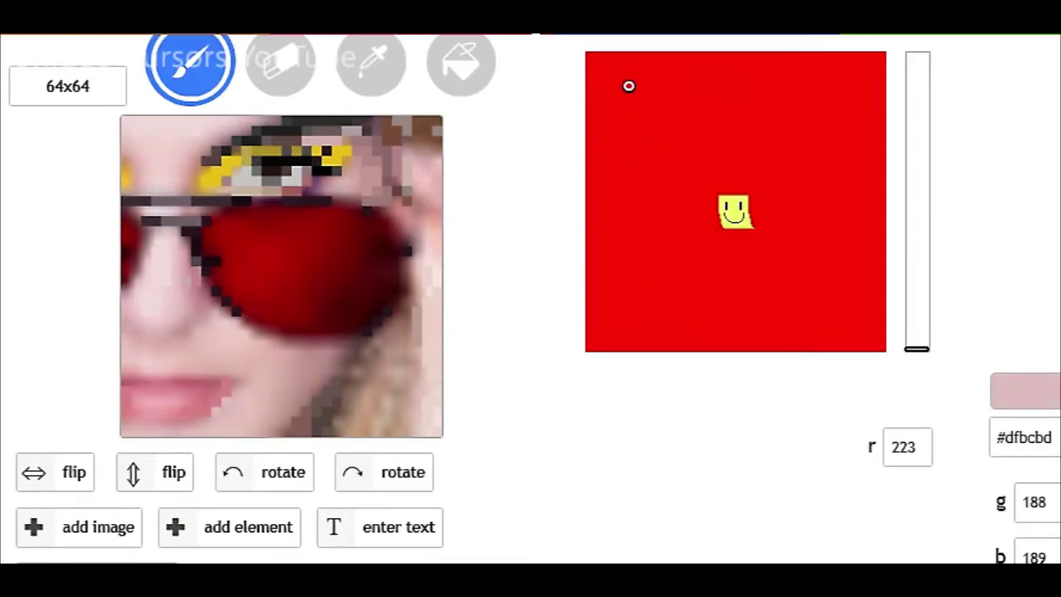
click(614, 119)
drag(181, 430, 132, 433)
drag(637, 112, 617, 89)
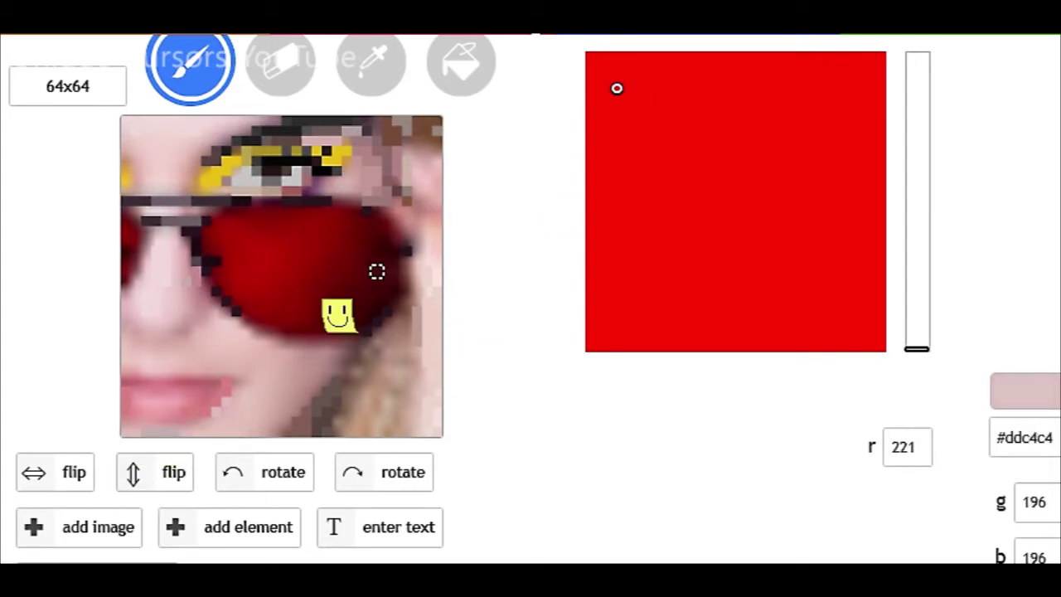
- Darken the corner of the mouth with deeper pinks, including #b26364
mouse_move(682, 98)
mouse_down()
mouse_move(664, 105)
mouse_move(697, 116)
mouse_move(677, 111)
mouse_move(661, 133)
mouse_move(741, 133)
mouse_move(695, 122)
mouse_up()
click(225, 384)
click(716, 140)
click(215, 398)
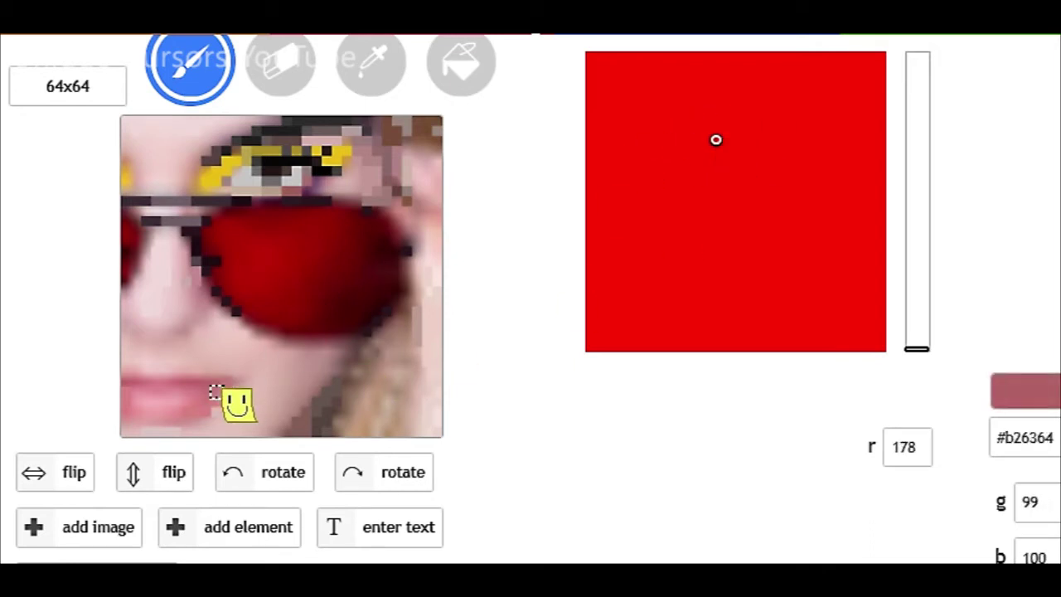
- Retouch the skin around the lips with sampled pink #d7adaa and darker #a3817f
click(380, 72)
click(126, 431)
click(192, 67)
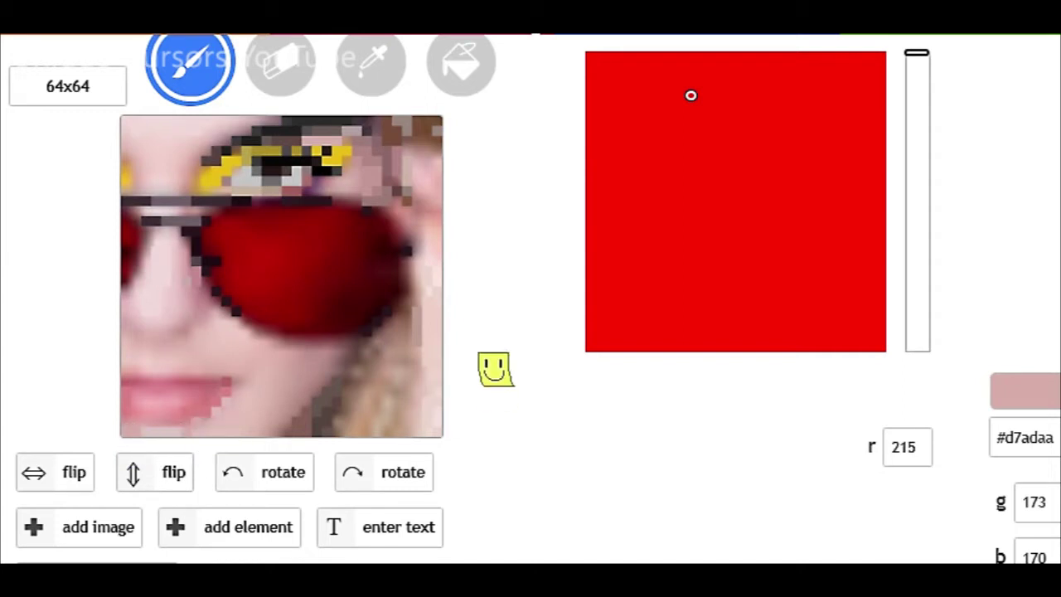
click(650, 157)
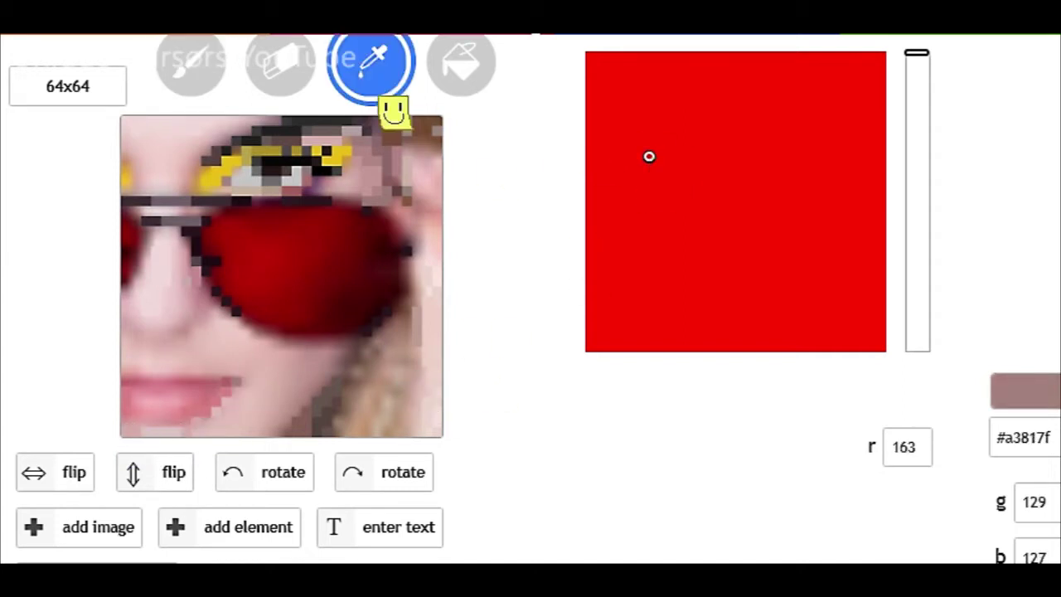
- Repaint the outer corner of the eye with darker shades mixed from the sampled skin color
click(368, 80)
click(351, 155)
mouse_move(649, 141)
mouse_down()
mouse_move(631, 128)
mouse_move(718, 195)
mouse_move(723, 258)
mouse_up()
click(317, 183)
click(626, 251)
click(318, 173)
click(607, 192)
click(306, 172)
- Retouch the lower part of the eye with grays #655e5d and #968f8e and mix olive #919068 for the eye makeup
click(606, 226)
drag(606, 228, 605, 233)
click(284, 185)
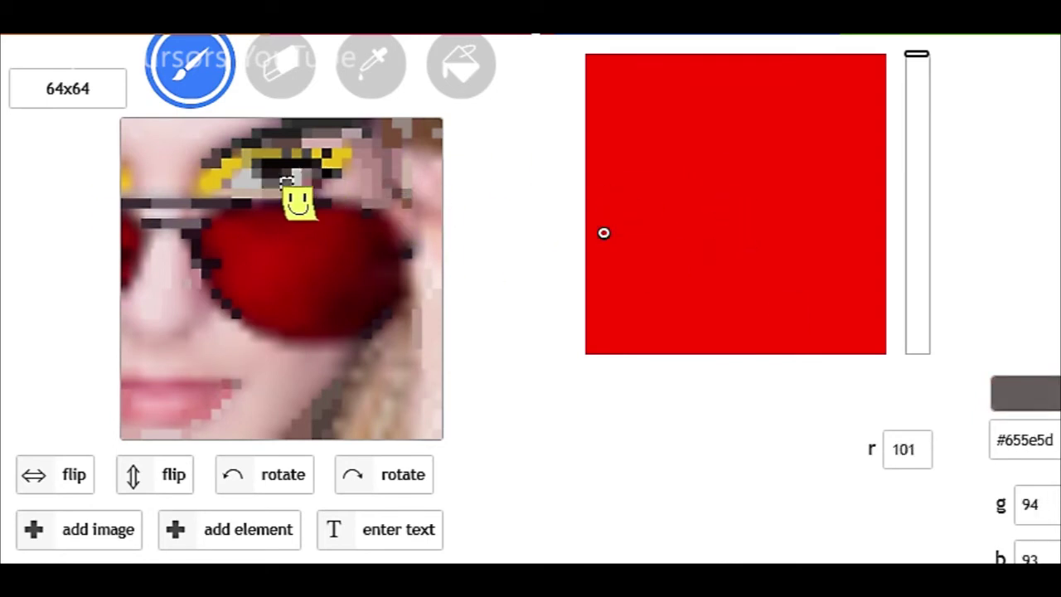
click(598, 174)
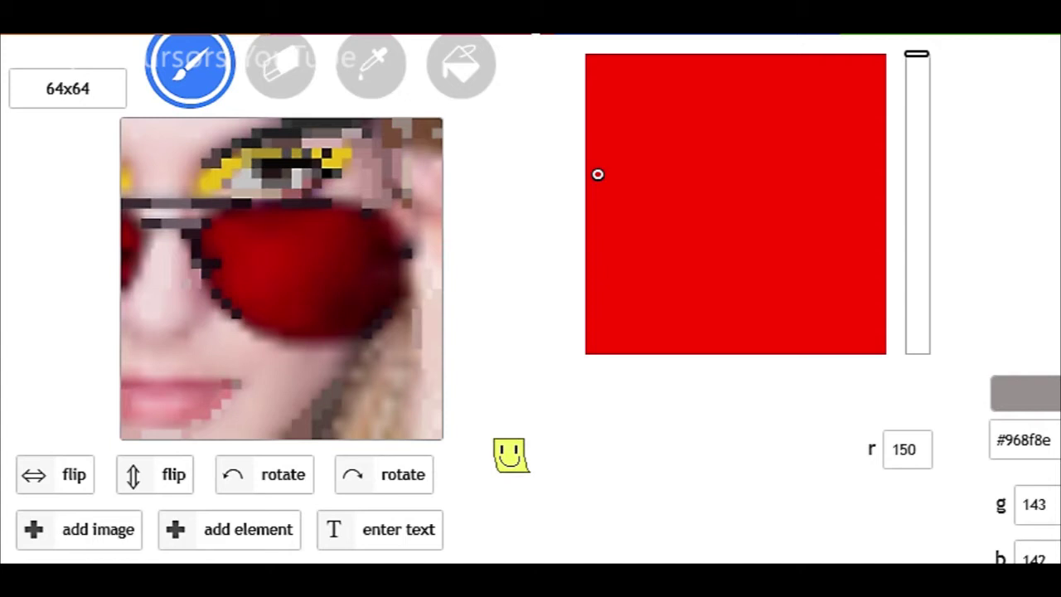
click(917, 103)
mouse_move(607, 143)
mouse_down()
mouse_move(614, 161)
mouse_move(668, 184)
mouse_up()
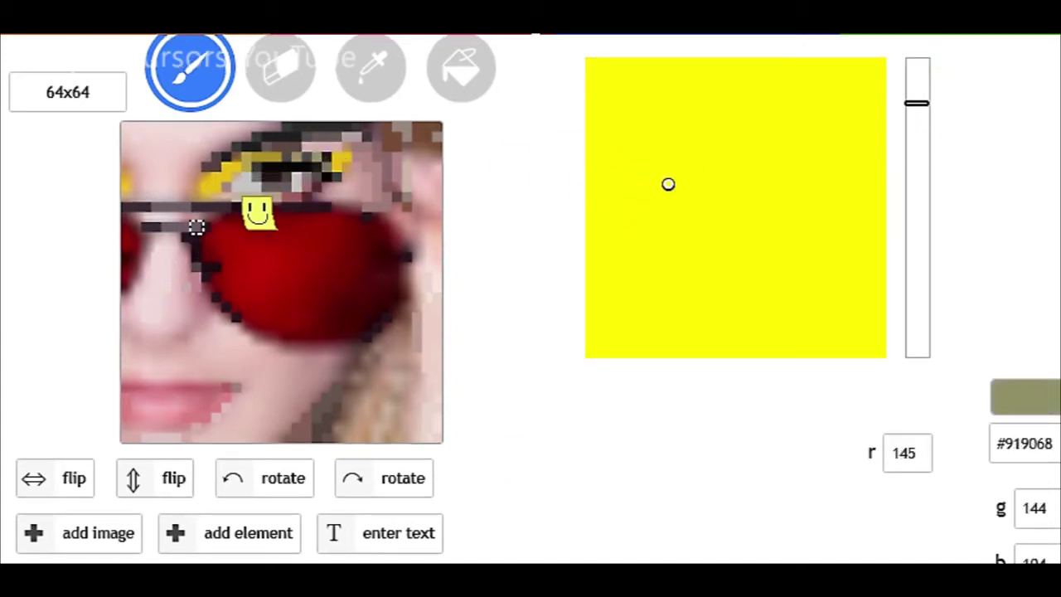
- Mix lighter yellows, including #eede6e and #d5c454, to retouch the yellow makeup at the outer corner of the eye
click(733, 96)
click(744, 73)
click(917, 98)
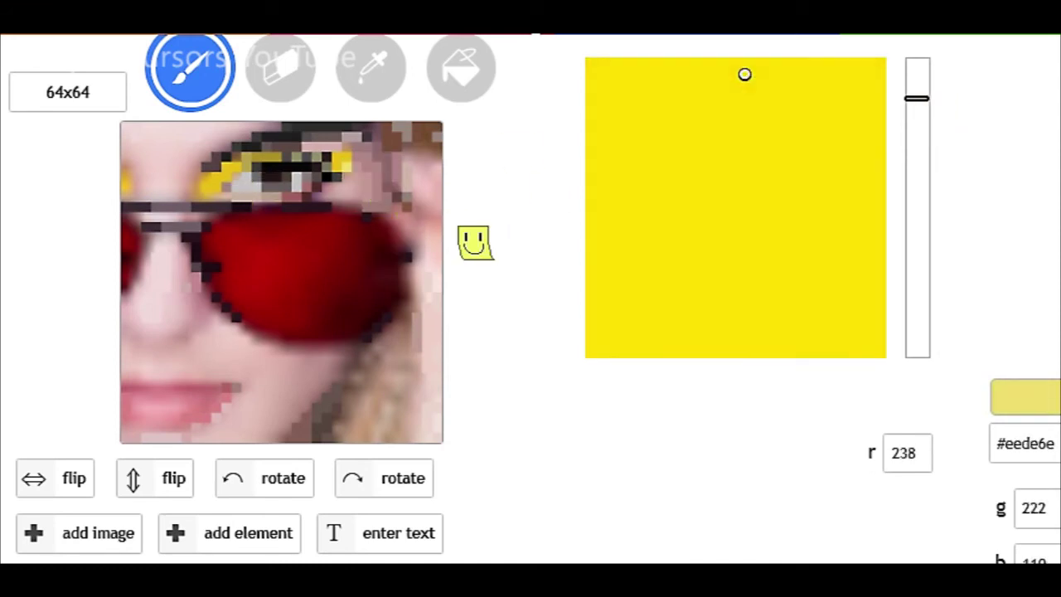
click(590, 135)
click(759, 201)
mouse_move(717, 174)
mouse_down()
mouse_move(702, 100)
mouse_move(749, 152)
mouse_up()
click(764, 104)
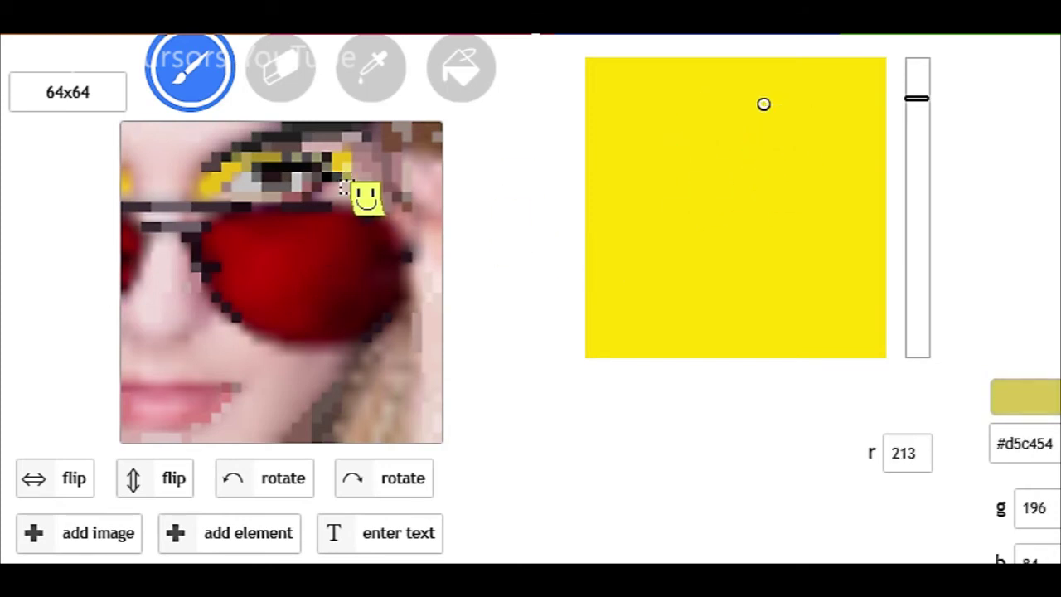
- Mix dark olive shades, including #7b7443, and retouch the upper edge of the eye makeup near the outer corner
scroll(581, 305, down, 1)
click(720, 202)
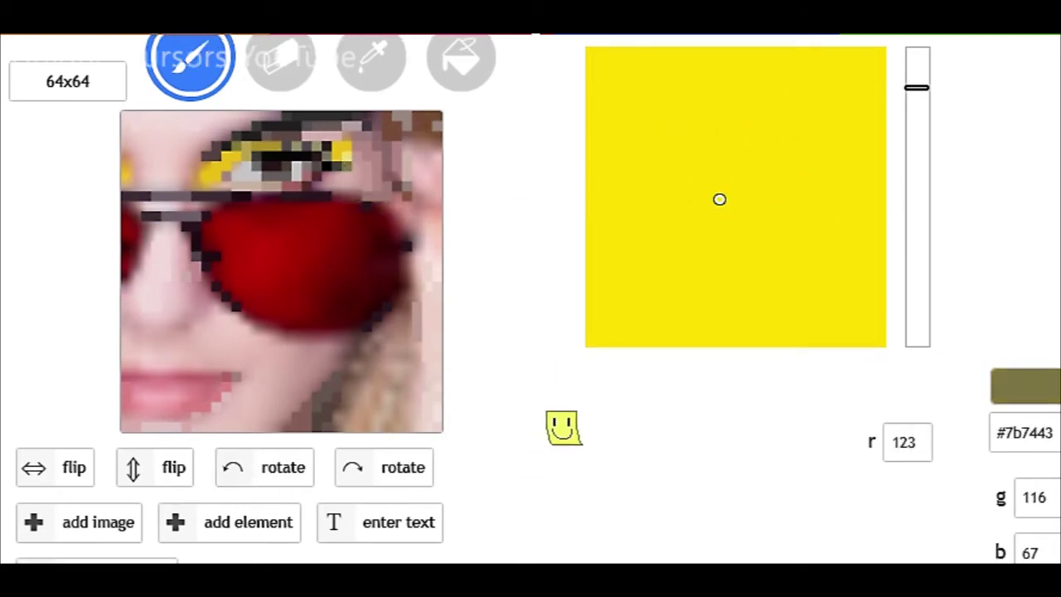
click(751, 242)
click(330, 138)
- Shift the brush hue from red to yellow and blend the top edge of the outer eye makeup with muted yellows, including #b0a947
click(780, 149)
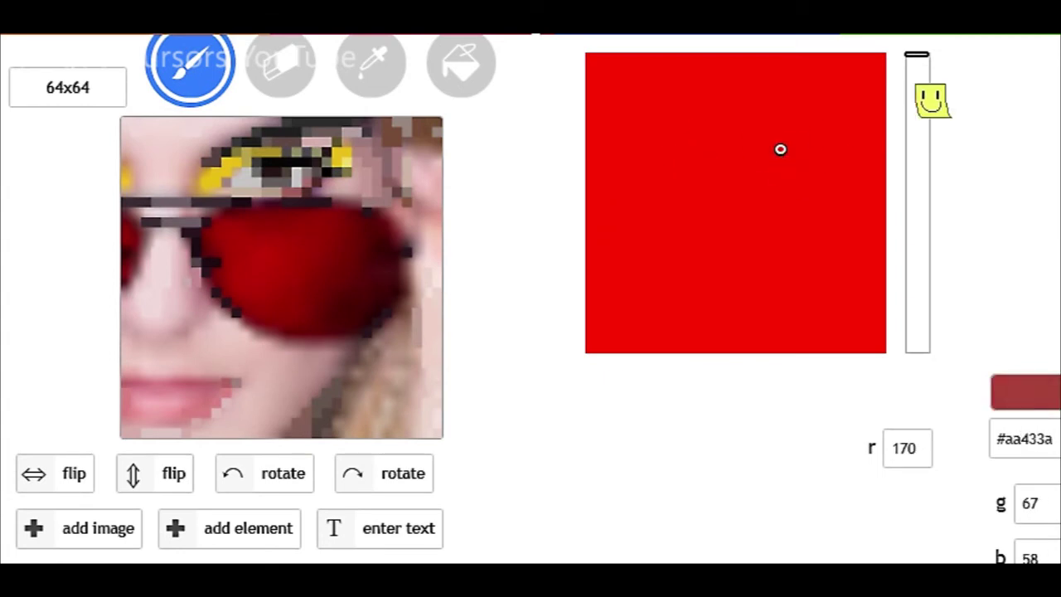
drag(917, 57, 916, 98)
click(772, 142)
click(768, 129)
click(336, 141)
click(761, 144)
click(339, 140)
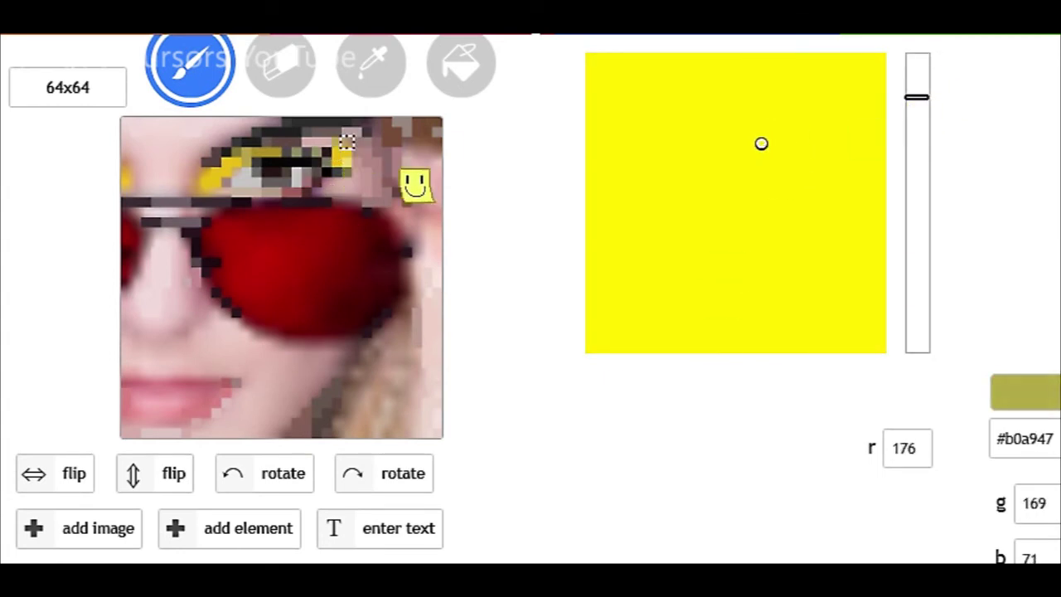
click(758, 163)
drag(758, 162, 758, 185)
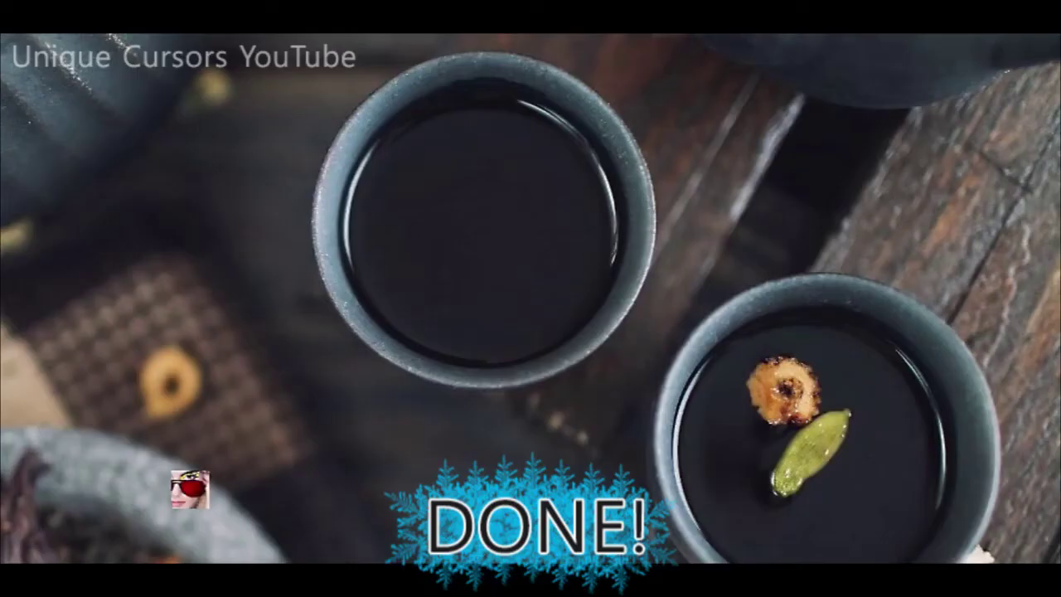